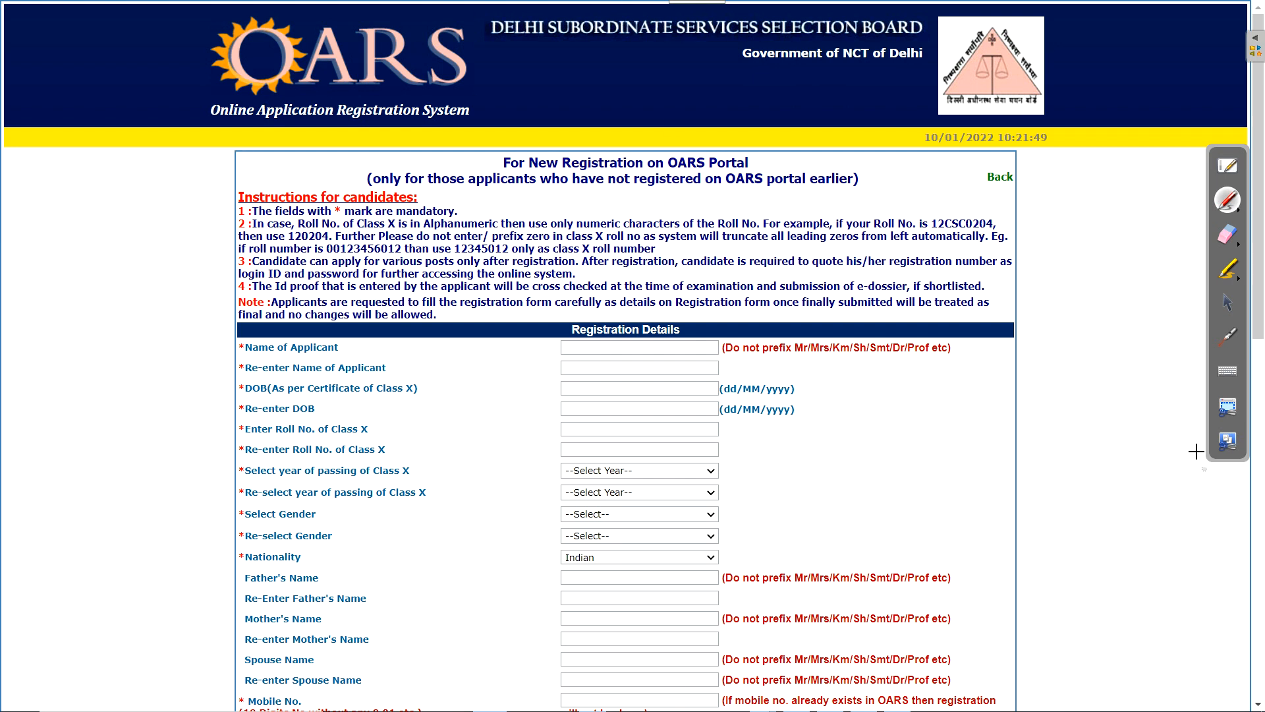
Fill in the applicant's name, date of birth and Class X roll number 1078
{"action": "left_click", "coordinate": [1226, 303]}
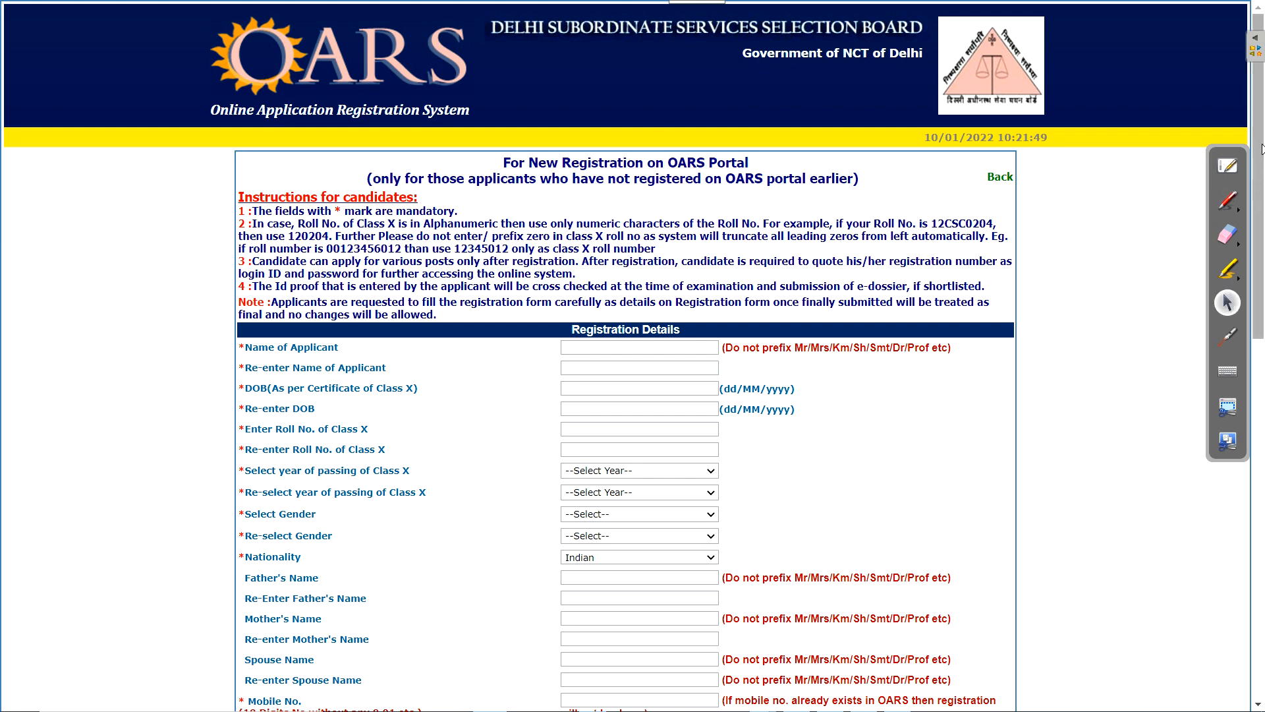
{"action": "scroll", "coordinate": [764, 285], "scroll_direction": "down", "scroll_amount": 2}
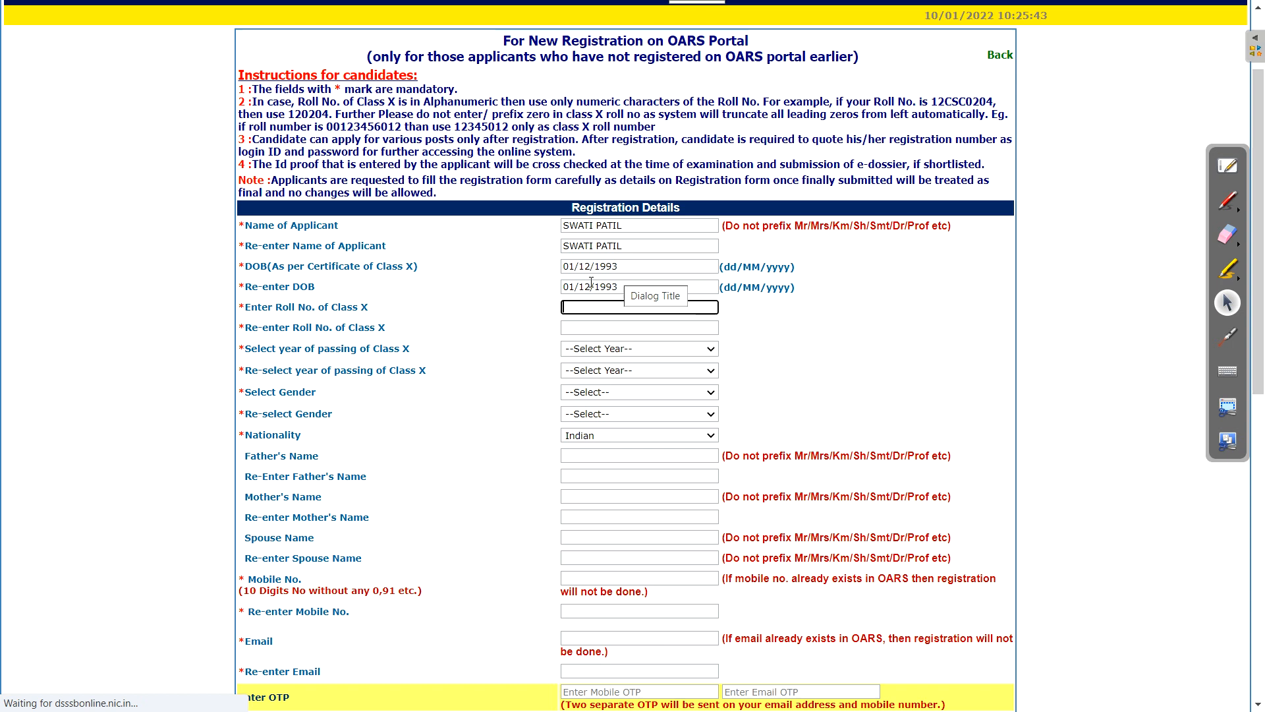
{"action": "key", "text": "ctrl+shift+p"}
{"action": "mouse_move", "coordinate": [359, 290]}
{"action": "left_mouse_down"}
{"action": "mouse_move", "coordinate": [327, 302]}
{"action": "mouse_move", "coordinate": [345, 290]}
{"action": "left_mouse_up"}
{"action": "mouse_move", "coordinate": [1052, 233]}
{"action": "left_mouse_down"}
{"action": "mouse_move", "coordinate": [1044, 277]}
{"action": "mouse_move", "coordinate": [1061, 252]}
{"action": "left_mouse_up"}
{"action": "left_click_drag", "start_coordinate": [1044, 277], "coordinate": [1067, 267]}
{"action": "mouse_move", "coordinate": [1074, 239]}
{"action": "left_mouse_down"}
{"action": "mouse_move", "coordinate": [1078, 267]}
{"action": "mouse_move", "coordinate": [1092, 246]}
{"action": "left_mouse_up"}
{"action": "mouse_move", "coordinate": [1110, 230]}
{"action": "left_mouse_down"}
{"action": "mouse_move", "coordinate": [1114, 253]}
{"action": "mouse_move", "coordinate": [1128, 253]}
{"action": "left_mouse_up"}
{"action": "left_click_drag", "start_coordinate": [1134, 230], "coordinate": [1152, 245]}
{"action": "left_click_drag", "start_coordinate": [1156, 223], "coordinate": [1161, 248]}
{"action": "left_click_drag", "start_coordinate": [1157, 221], "coordinate": [1174, 217]}
{"action": "left_click_drag", "start_coordinate": [1032, 226], "coordinate": [1069, 283]}
{"action": "mouse_move", "coordinate": [1062, 218]}
{"action": "left_mouse_down"}
{"action": "mouse_move", "coordinate": [1038, 285]}
{"action": "mouse_move", "coordinate": [1167, 249]}
{"action": "left_mouse_up"}
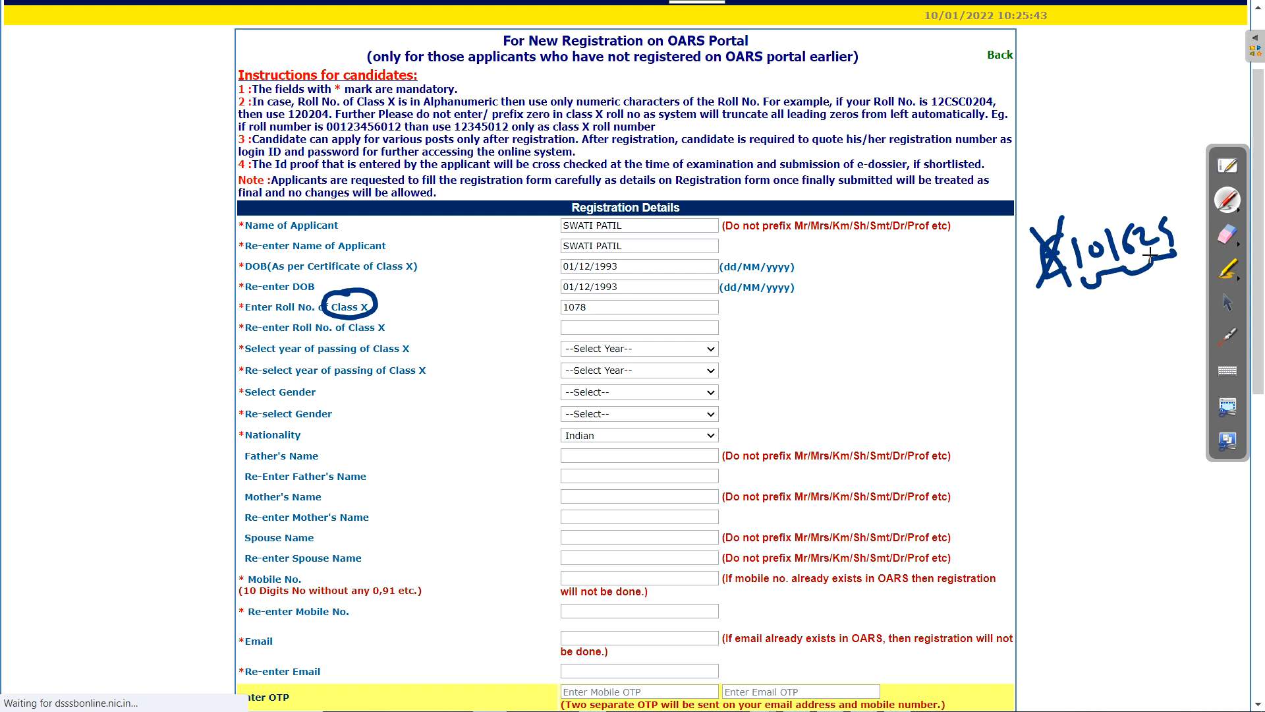
Set gender to Female and keep the Class X passing year at 2010
{"action": "mouse_move", "coordinate": [1038, 337]}
{"action": "left_mouse_down"}
{"action": "mouse_move", "coordinate": [1027, 389]}
{"action": "mouse_move", "coordinate": [1058, 378]}
{"action": "left_mouse_up"}
{"action": "left_click", "coordinate": [1082, 333]}
{"action": "left_click_drag", "start_coordinate": [1029, 381], "coordinate": [1097, 377]}
{"action": "left_click_drag", "start_coordinate": [1100, 332], "coordinate": [1066, 378]}
{"action": "mouse_move", "coordinate": [1110, 328]}
{"action": "left_mouse_down"}
{"action": "mouse_move", "coordinate": [1111, 370]}
{"action": "mouse_move", "coordinate": [1166, 356]}
{"action": "left_mouse_up"}
{"action": "left_click_drag", "start_coordinate": [1082, 312], "coordinate": [1027, 415]}
{"action": "mouse_move", "coordinate": [1027, 342]}
{"action": "left_mouse_down"}
{"action": "mouse_move", "coordinate": [1092, 394]}
{"action": "mouse_move", "coordinate": [1166, 358]}
{"action": "left_mouse_up"}
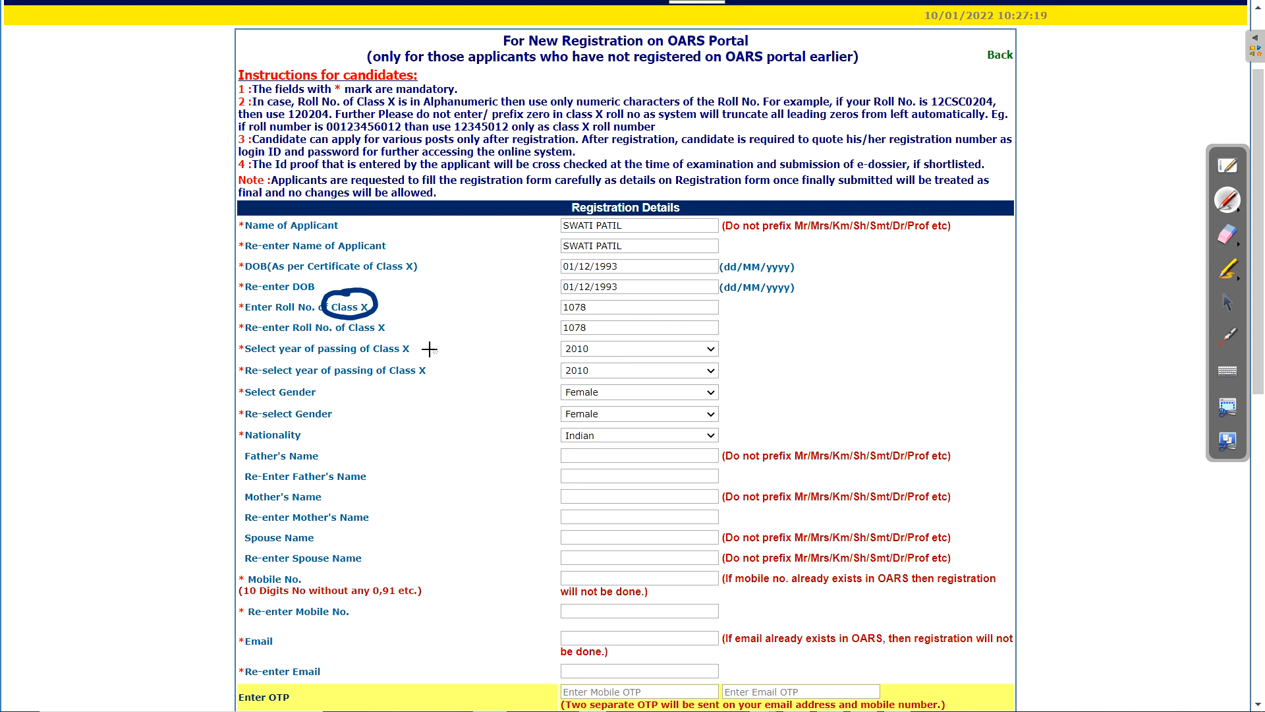
{"action": "left_click_drag", "start_coordinate": [419, 344], "coordinate": [509, 313]}
{"action": "mouse_move", "coordinate": [586, 347]}
{"action": "left_mouse_down"}
{"action": "mouse_move", "coordinate": [595, 357]}
{"action": "mouse_move", "coordinate": [579, 335]}
{"action": "left_mouse_up"}
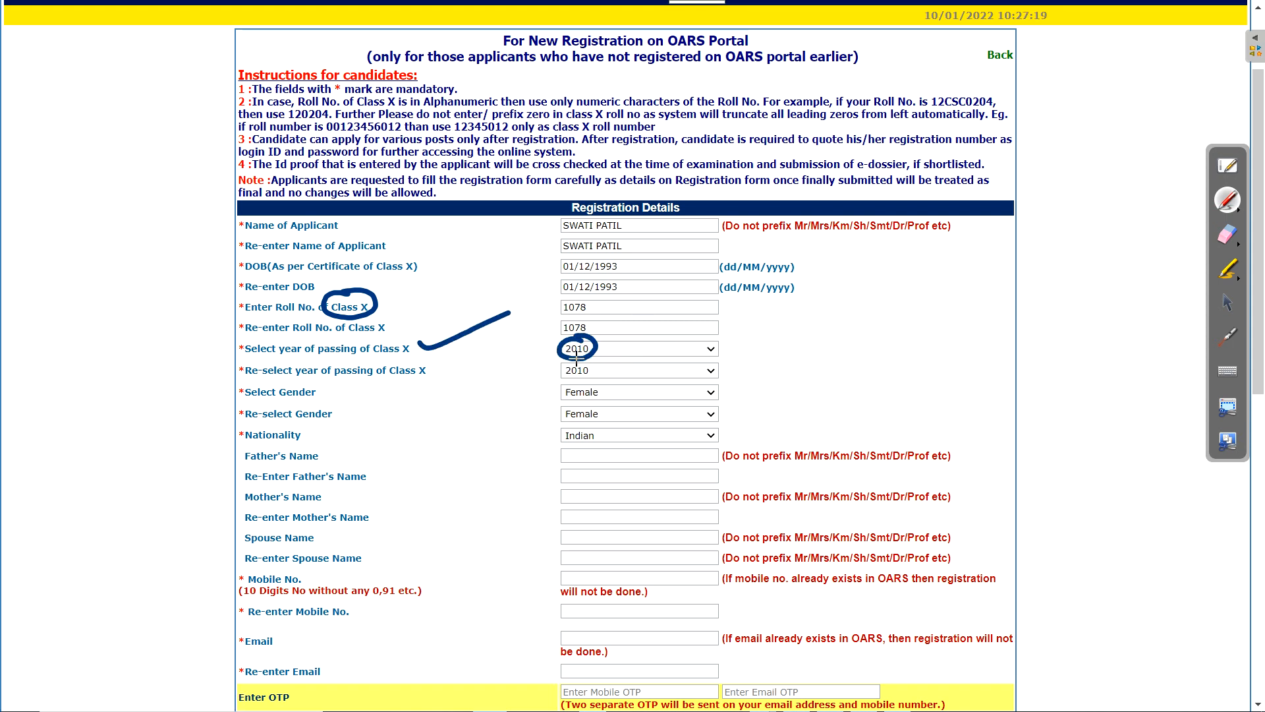
{"action": "left_click", "coordinate": [1226, 302]}
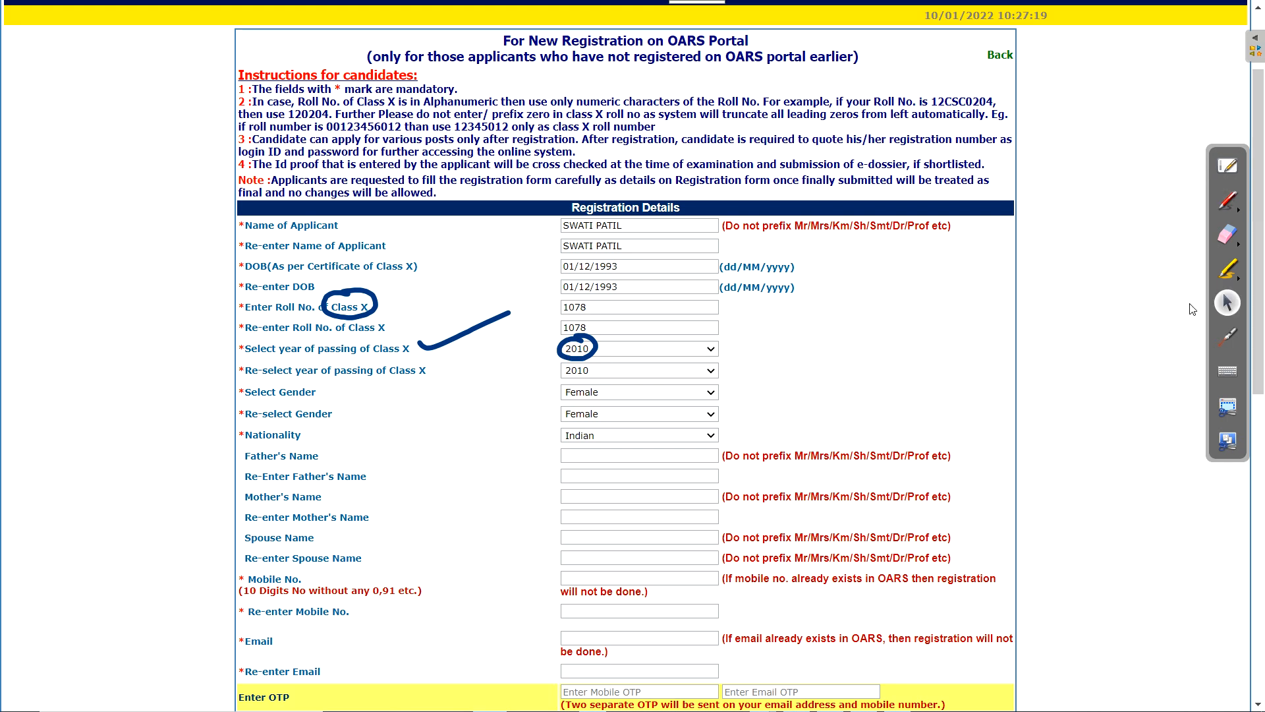
{"action": "left_click", "coordinate": [601, 373]}
{"action": "left_click", "coordinate": [620, 377]}
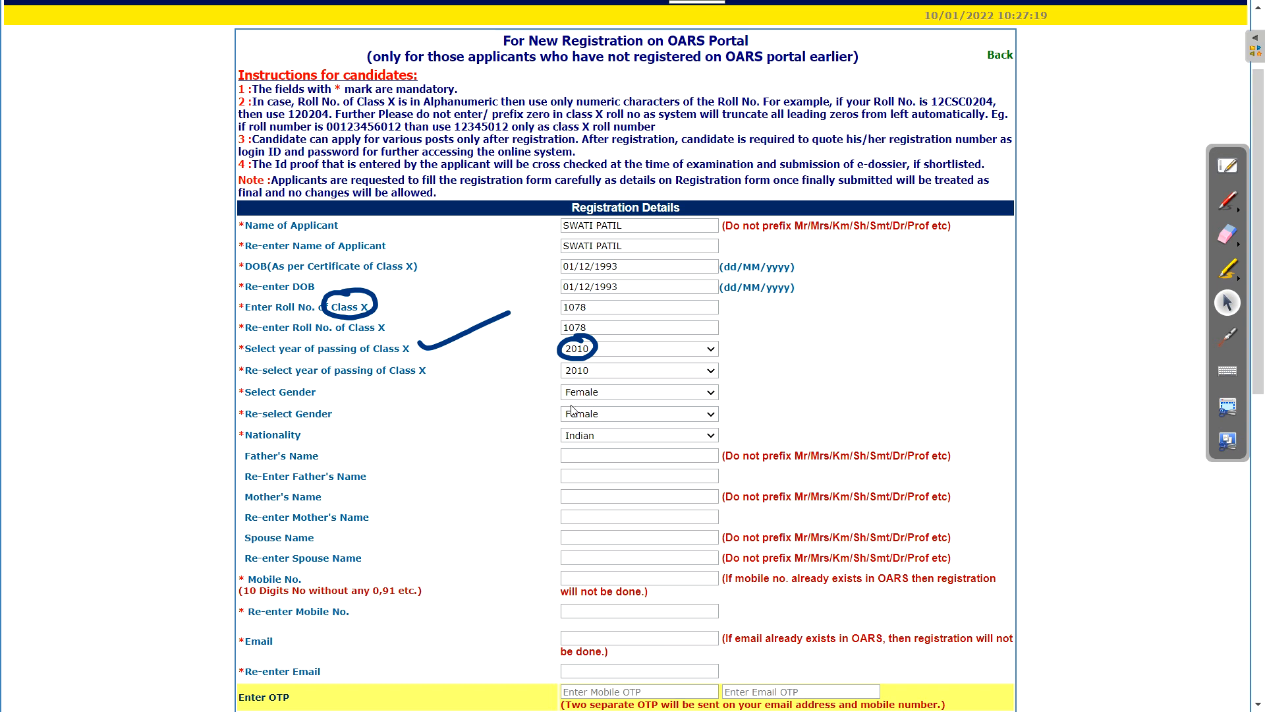
Keep nationality as Indian and enter the father's and mother's names
{"action": "left_click", "coordinate": [622, 434]}
{"action": "left_click", "coordinate": [622, 436]}
{"action": "left_click", "coordinate": [642, 435]}
{"action": "left_click", "coordinate": [671, 433]}
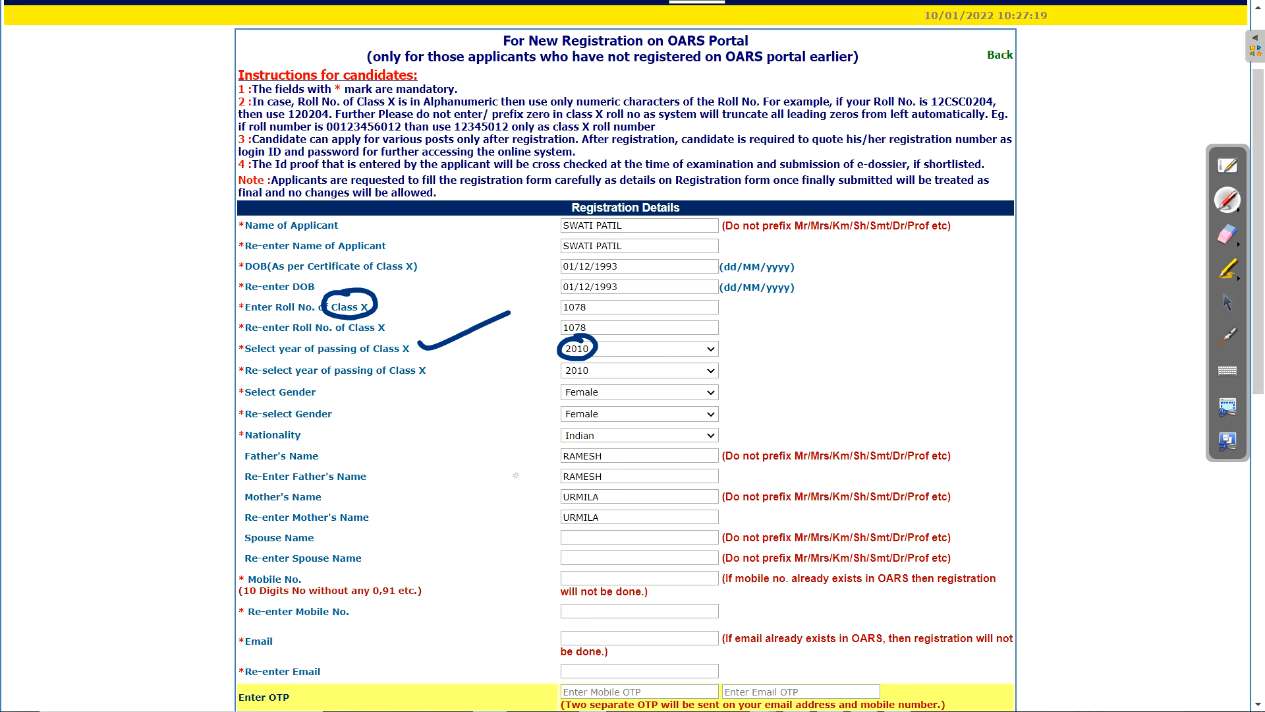
{"action": "left_click_drag", "start_coordinate": [510, 472], "coordinate": [586, 448]}
{"action": "left_click_drag", "start_coordinate": [526, 515], "coordinate": [587, 487]}
{"action": "mouse_move", "coordinate": [435, 453]}
{"action": "left_mouse_down"}
{"action": "mouse_move", "coordinate": [445, 486]}
{"action": "mouse_move", "coordinate": [475, 425]}
{"action": "left_mouse_up"}
{"action": "left_click", "coordinate": [460, 461]}
{"action": "left_click_drag", "start_coordinate": [464, 423], "coordinate": [502, 437]}
{"action": "left_click_drag", "start_coordinate": [504, 414], "coordinate": [520, 452]}
{"action": "left_click_drag", "start_coordinate": [425, 432], "coordinate": [451, 498]}
{"action": "mouse_move", "coordinate": [459, 398]}
{"action": "left_mouse_down"}
{"action": "mouse_move", "coordinate": [437, 531]}
{"action": "mouse_move", "coordinate": [418, 417]}
{"action": "left_mouse_up"}
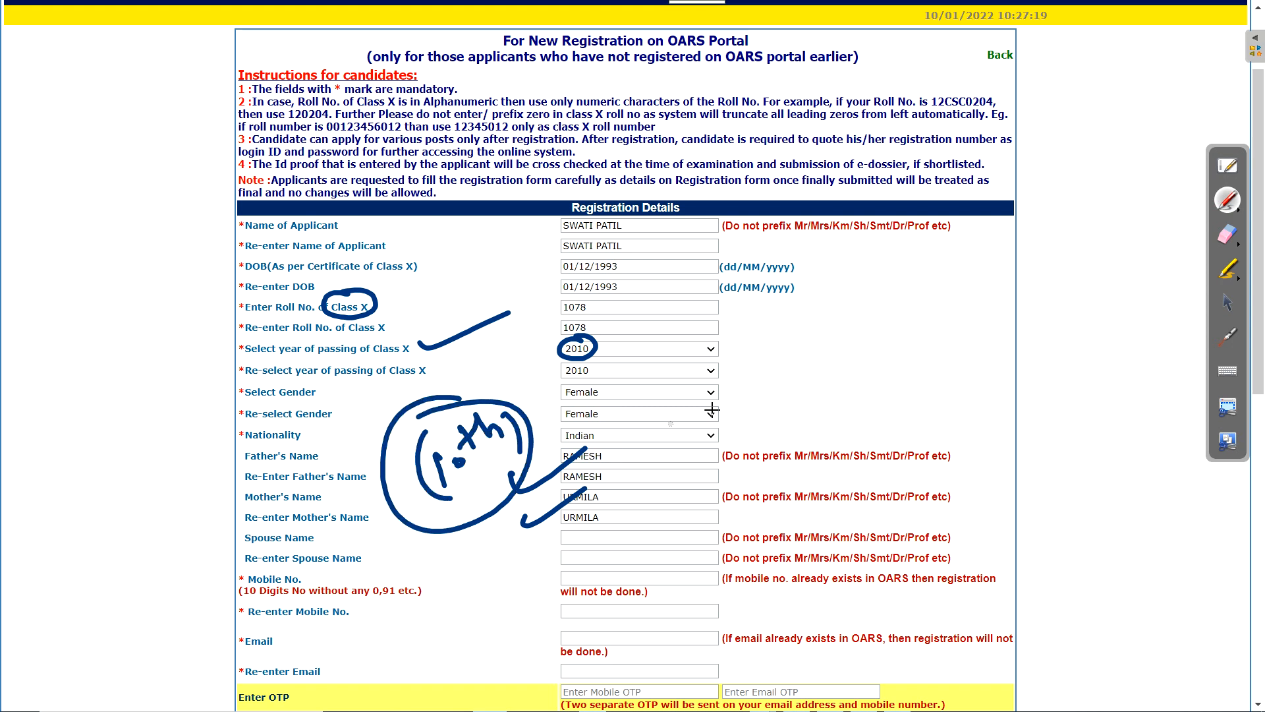
{"action": "left_click", "coordinate": [1222, 248]}
{"action": "left_click", "coordinate": [1239, 246]}
{"action": "left_click", "coordinate": [1184, 246]}
Enter the mobile number and e-mail in both fields and fill in the mobile and e-mail OTPs
{"action": "left_click", "coordinate": [1222, 314]}
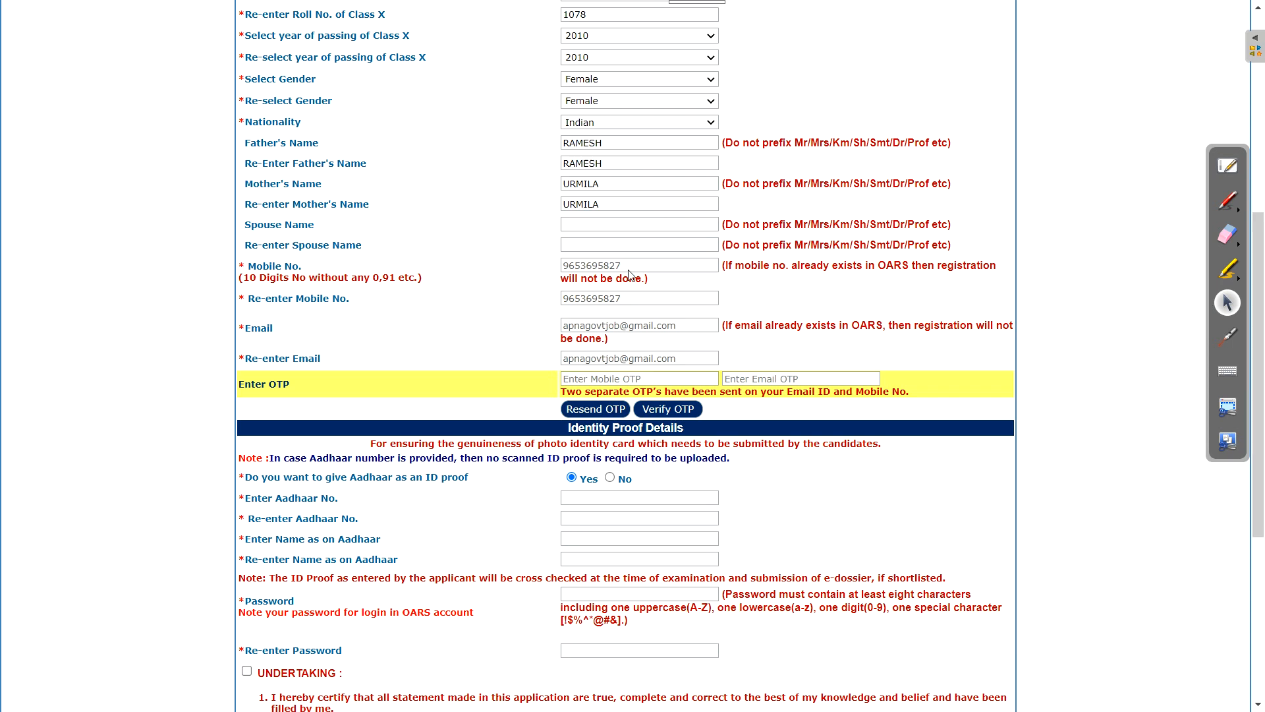
{"action": "left_click_drag", "start_coordinate": [627, 265], "coordinate": [556, 270]}
{"action": "left_click_drag", "start_coordinate": [634, 303], "coordinate": [612, 305]}
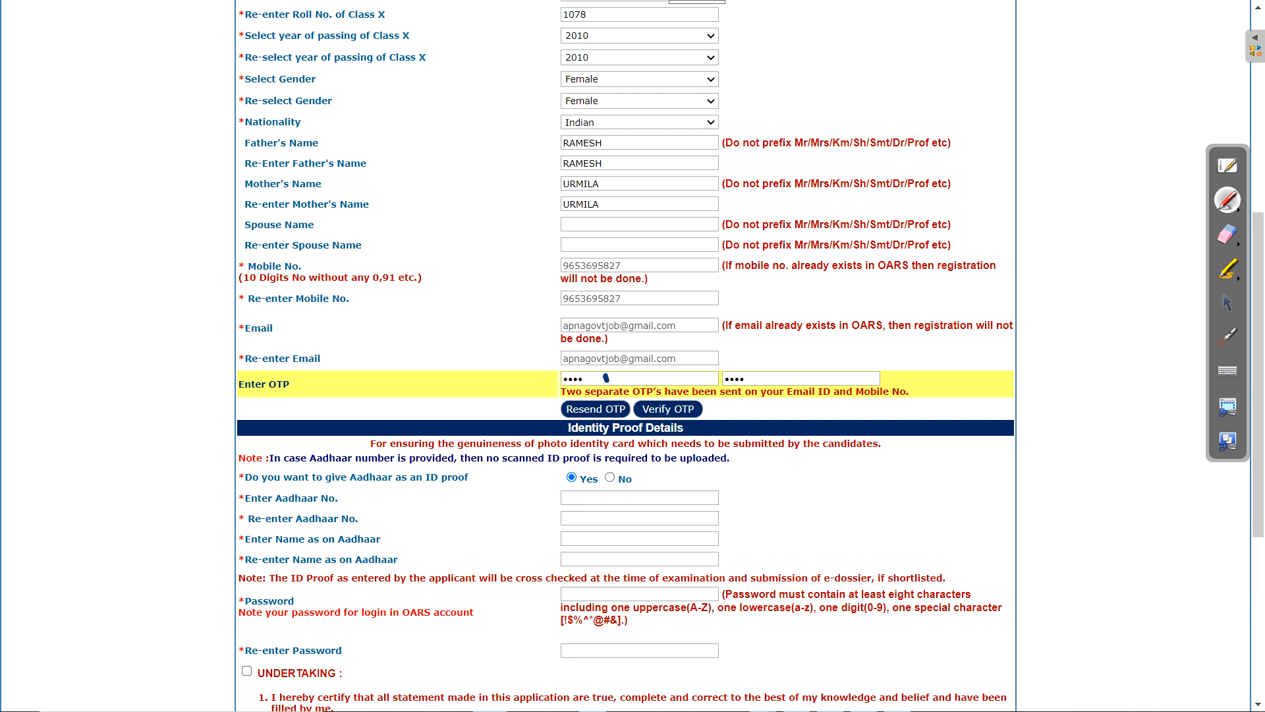
{"action": "left_click_drag", "start_coordinate": [605, 376], "coordinate": [705, 345]}
{"action": "left_click_drag", "start_coordinate": [763, 382], "coordinate": [873, 335]}
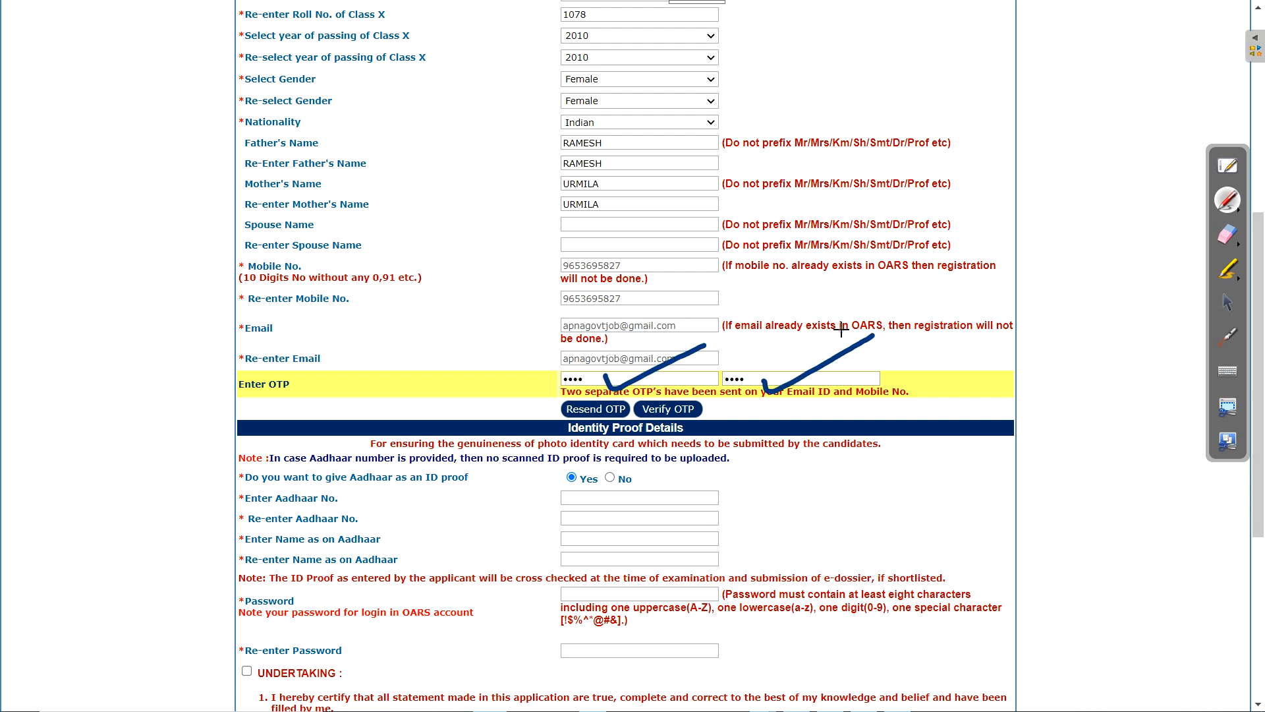
{"action": "mouse_move", "coordinate": [571, 398]}
{"action": "left_mouse_down"}
{"action": "mouse_move", "coordinate": [629, 427]}
{"action": "mouse_move", "coordinate": [606, 377]}
{"action": "left_mouse_up"}
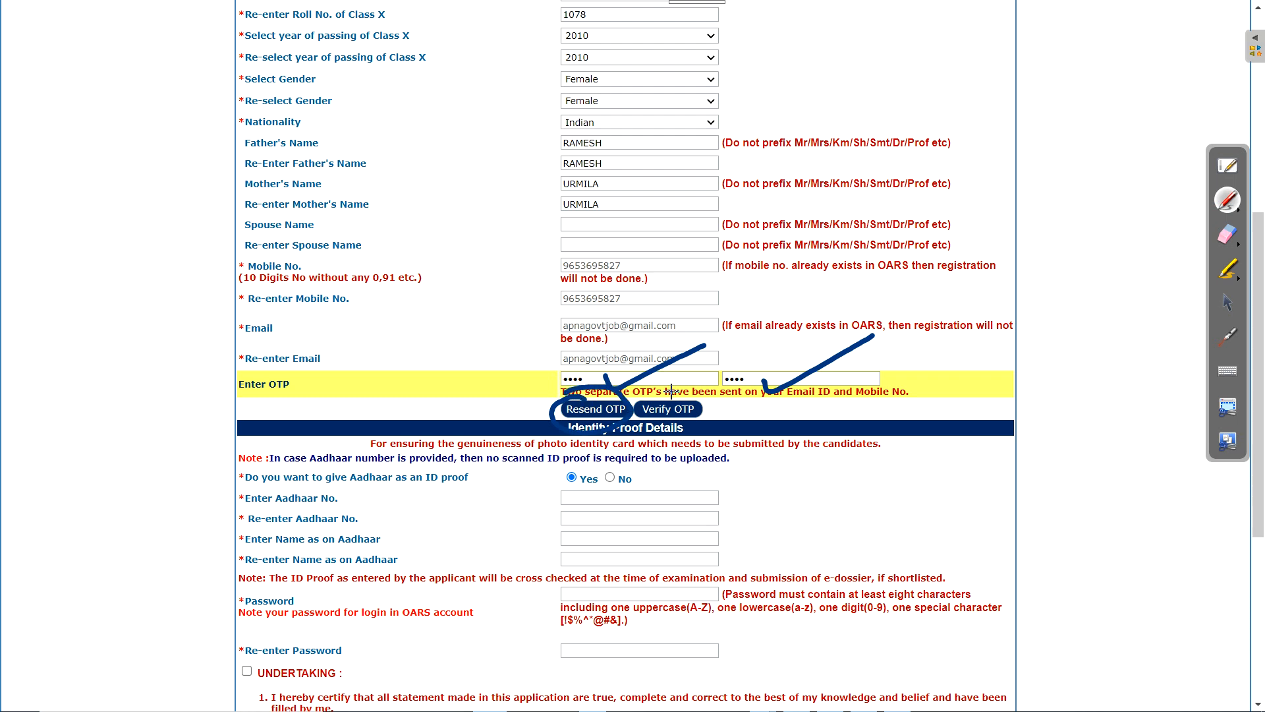
{"action": "left_click", "coordinate": [1236, 248]}
{"action": "left_click", "coordinate": [1185, 244]}
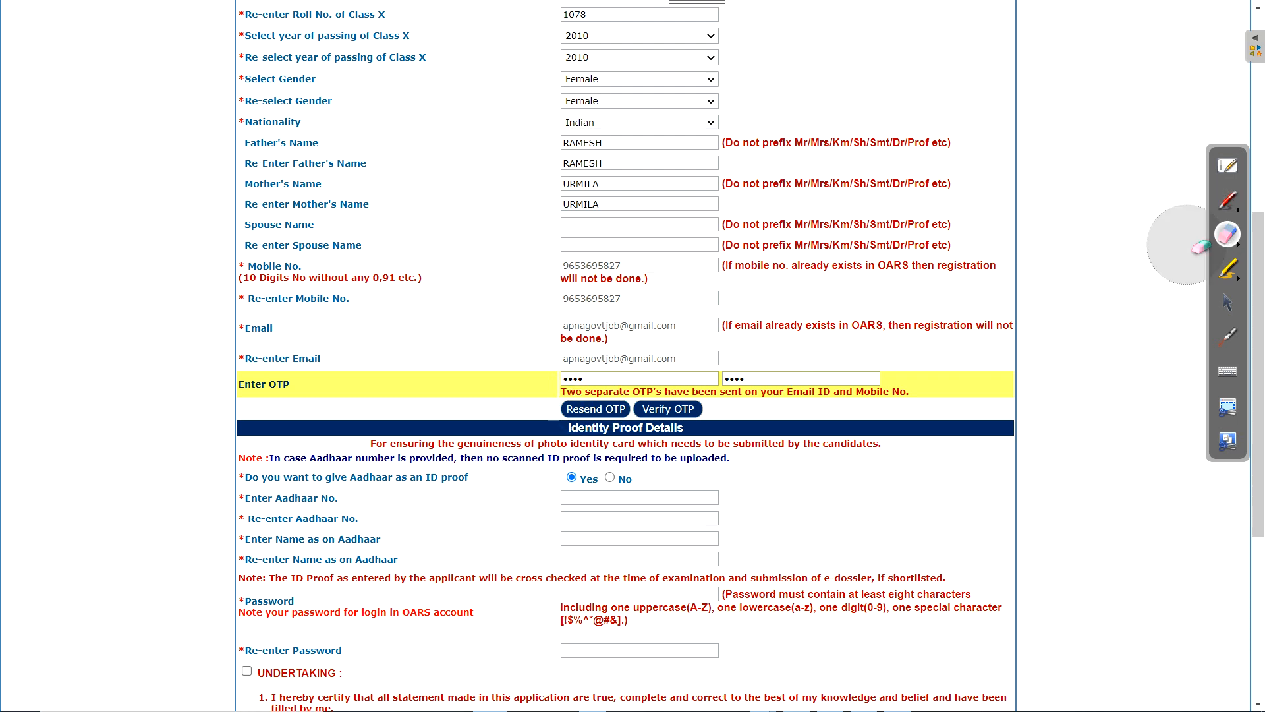
{"action": "left_click", "coordinate": [1223, 309]}
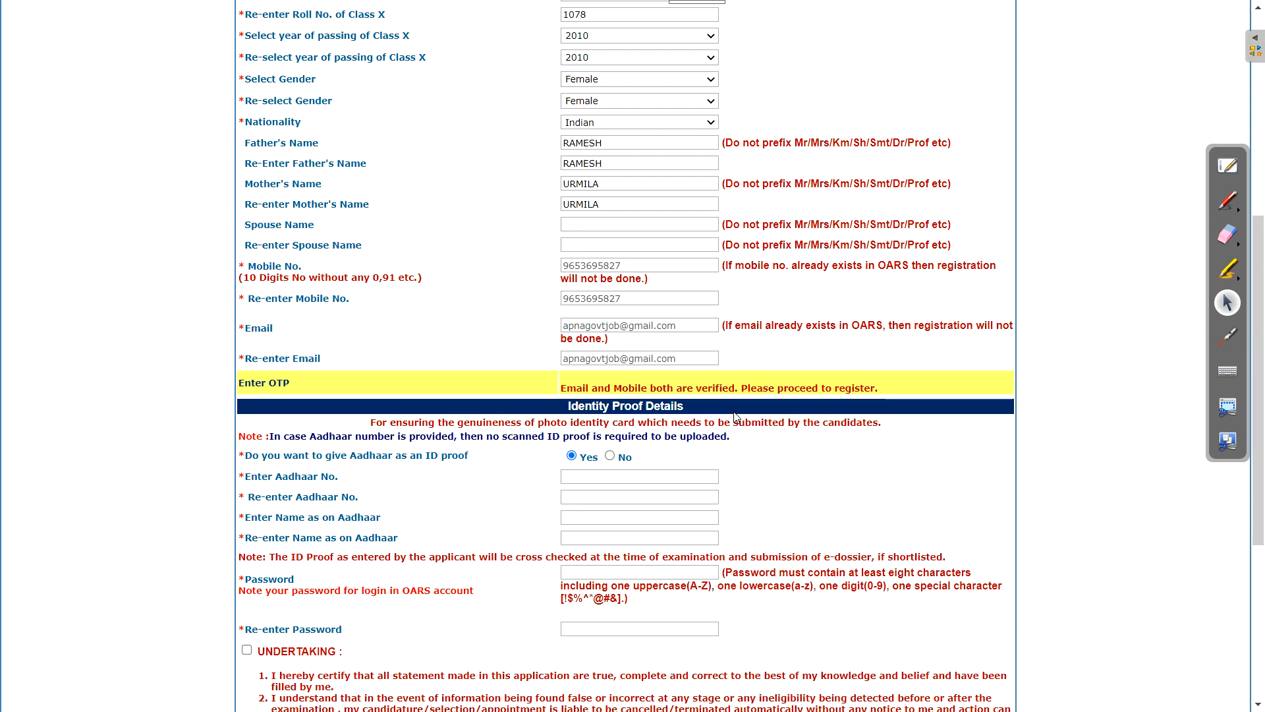
Keep Aadhaar as the ID proof after checking the other ID proof types
{"action": "left_click_drag", "start_coordinate": [648, 389], "coordinate": [735, 389]}
{"action": "left_click_drag", "start_coordinate": [1259, 241], "coordinate": [1259, 342]}
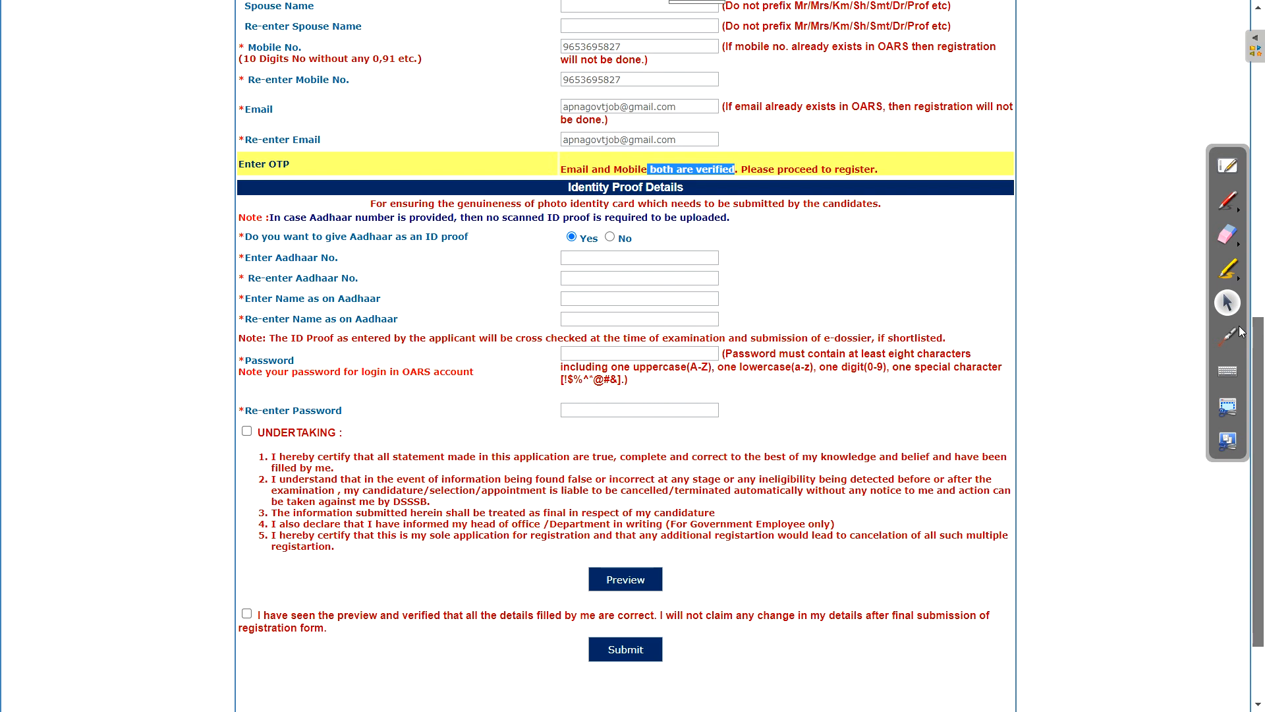
{"action": "left_click_drag", "start_coordinate": [612, 191], "coordinate": [699, 196]}
{"action": "left_click", "coordinate": [700, 196]}
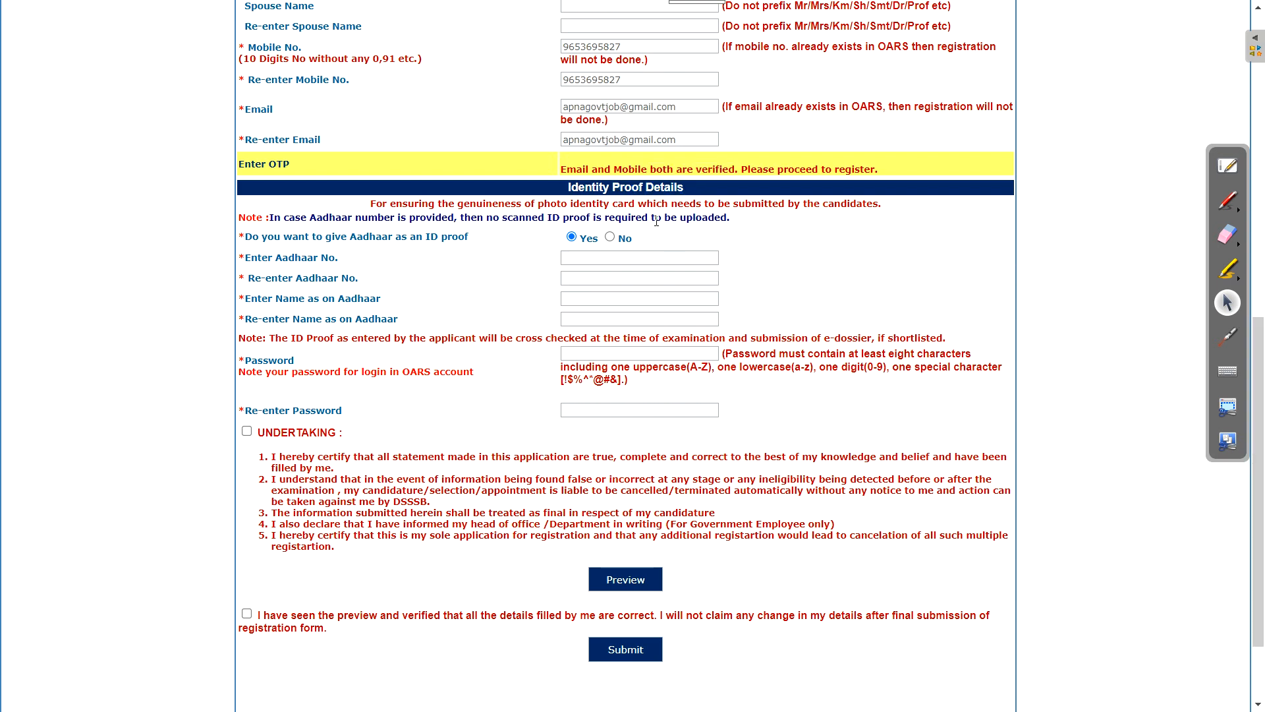
{"action": "left_click", "coordinate": [611, 238]}
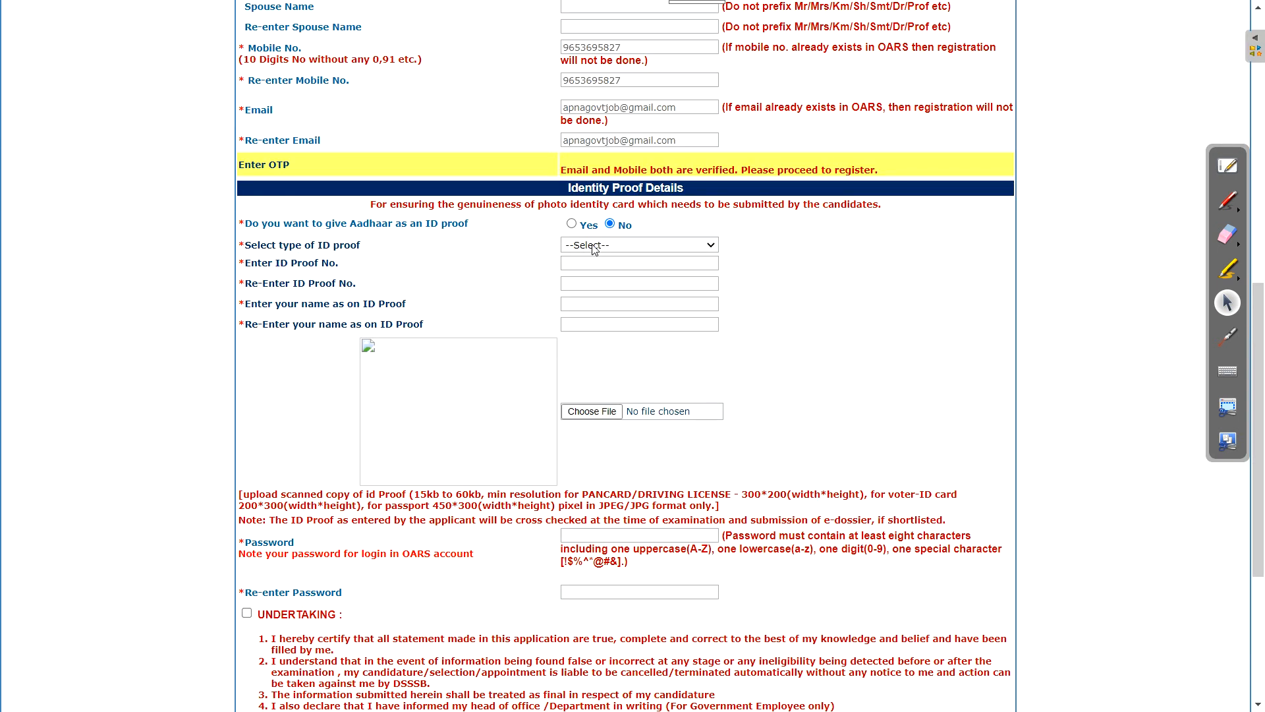
{"action": "left_click", "coordinate": [594, 248]}
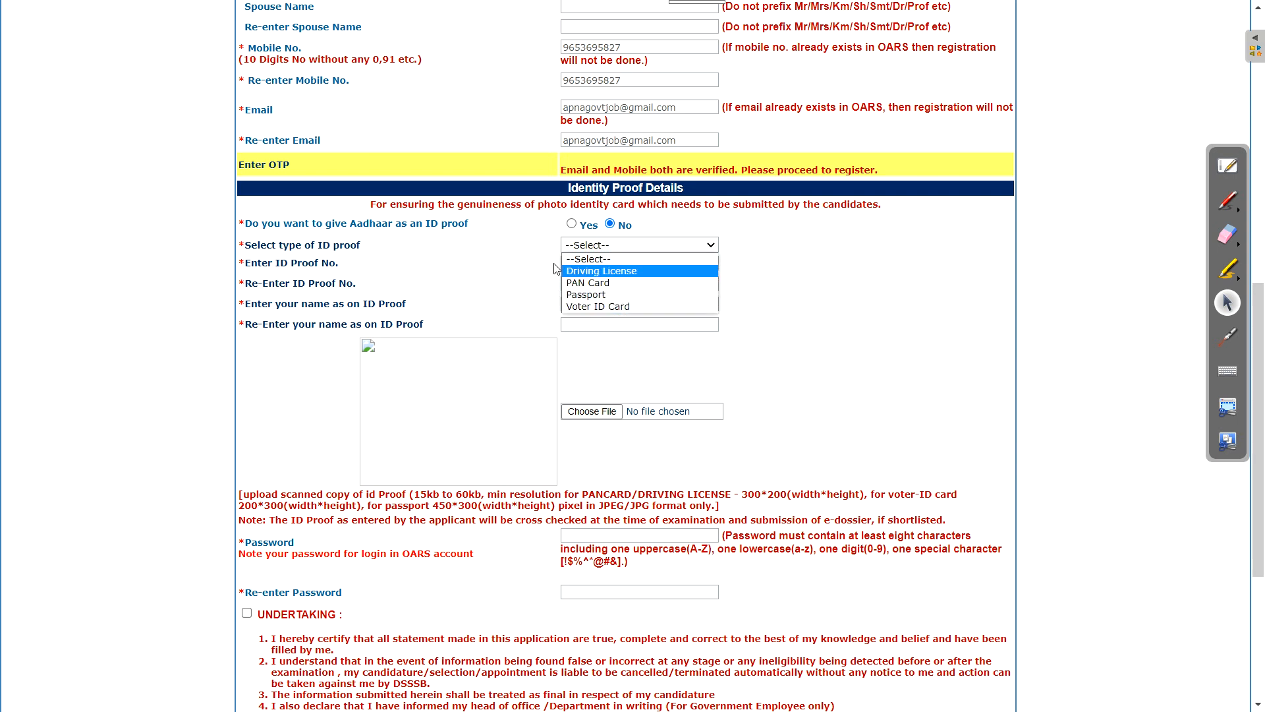
{"action": "left_click", "coordinate": [506, 286]}
{"action": "left_click", "coordinate": [571, 223]}
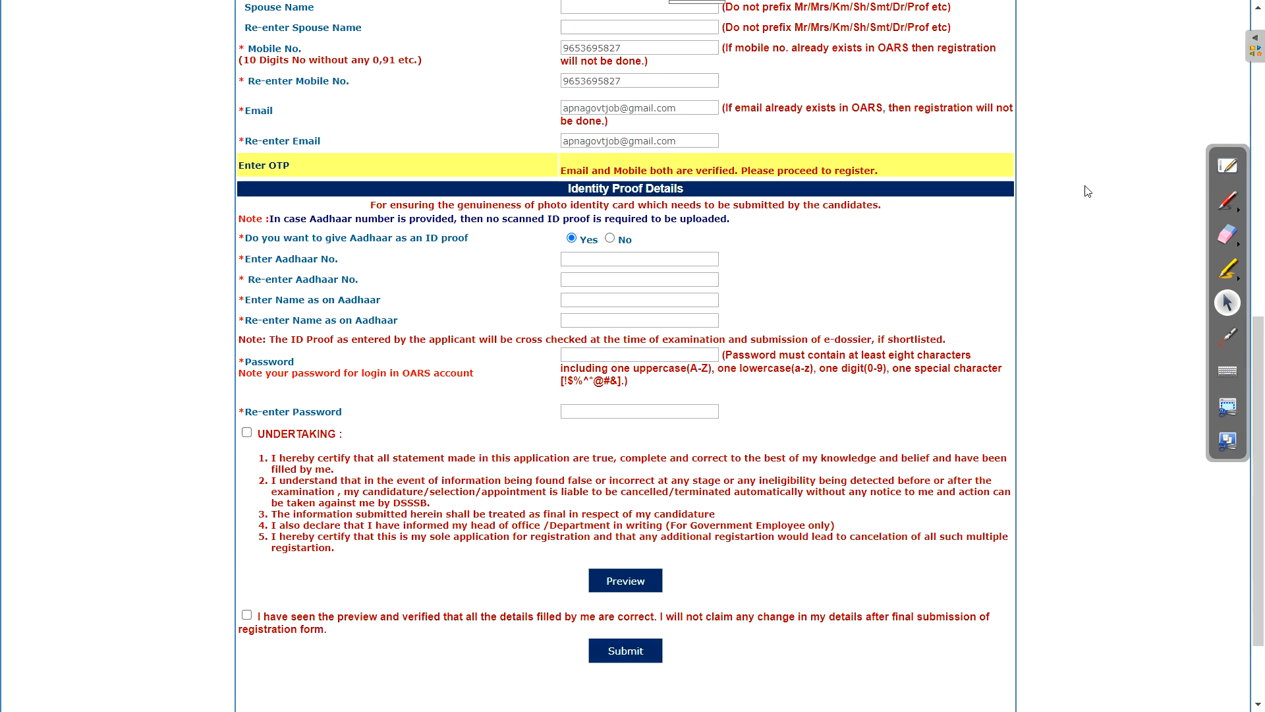
Enter the Aadhaar number and name, set and confirm the password, accept the undertaking, and submit
{"action": "left_click_drag", "start_coordinate": [342, 275], "coordinate": [420, 245]}
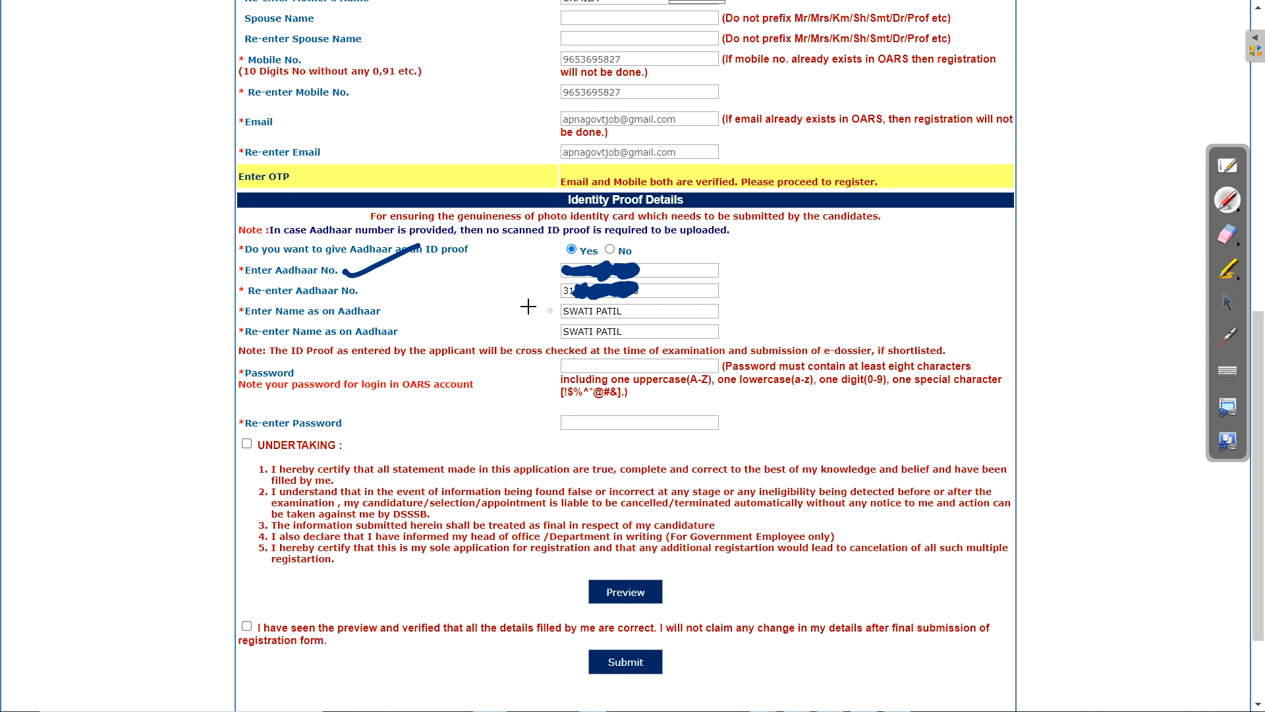
{"action": "left_click_drag", "start_coordinate": [472, 295], "coordinate": [527, 299]}
{"action": "left_click_drag", "start_coordinate": [394, 315], "coordinate": [473, 302]}
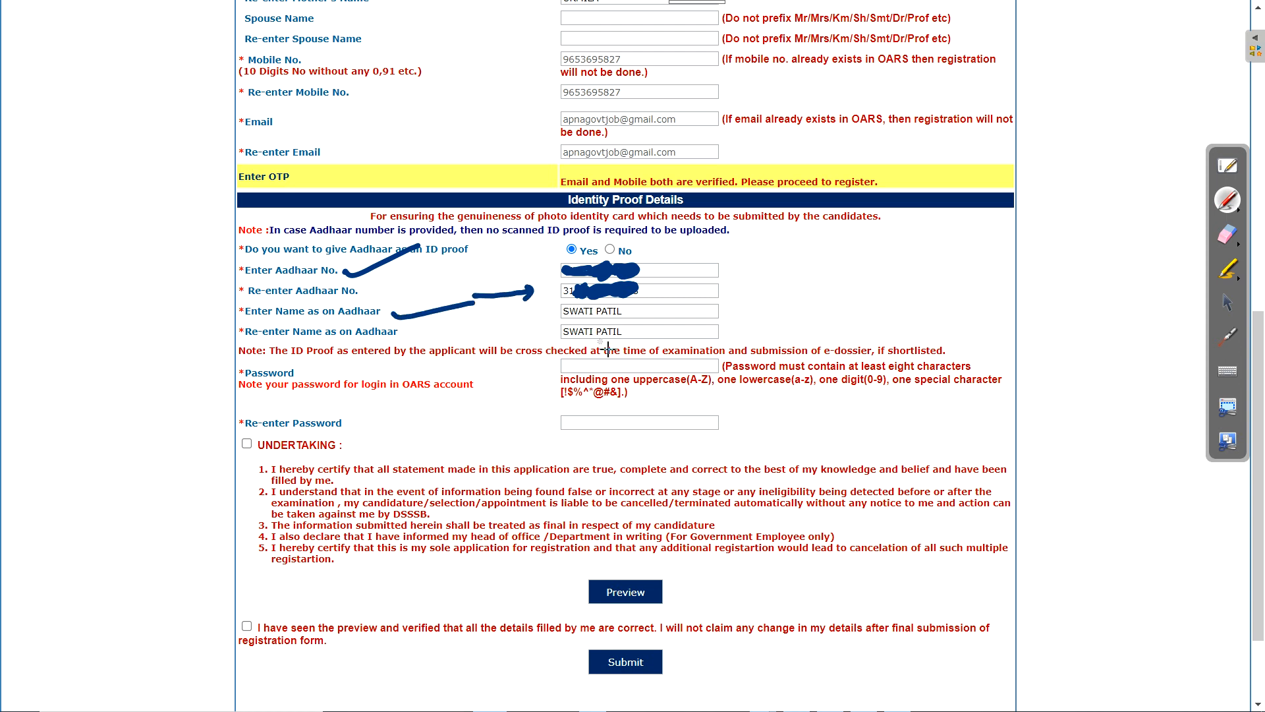
{"action": "mouse_move", "coordinate": [265, 353]}
{"action": "left_mouse_down"}
{"action": "mouse_move", "coordinate": [277, 436]}
{"action": "mouse_move", "coordinate": [260, 359]}
{"action": "left_mouse_up"}
{"action": "left_click_drag", "start_coordinate": [518, 367], "coordinate": [586, 344]}
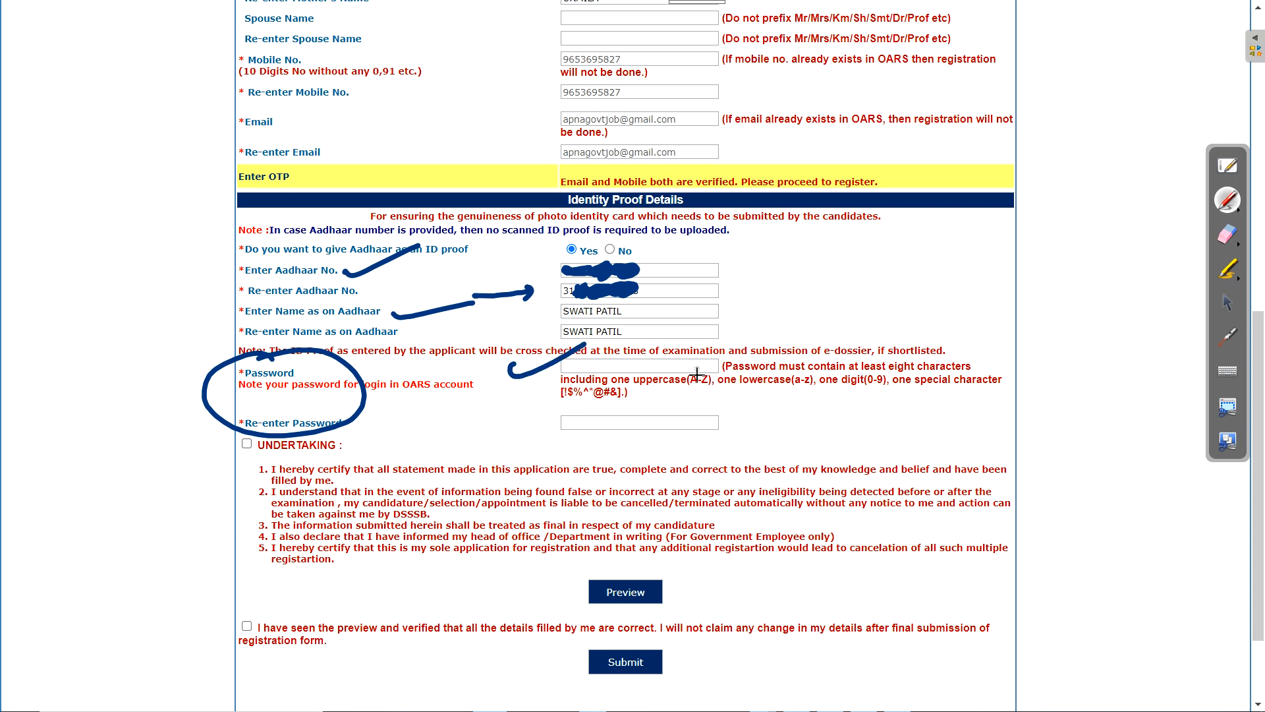
{"action": "left_click_drag", "start_coordinate": [665, 398], "coordinate": [883, 392]}
{"action": "left_click_drag", "start_coordinate": [572, 411], "coordinate": [597, 410]}
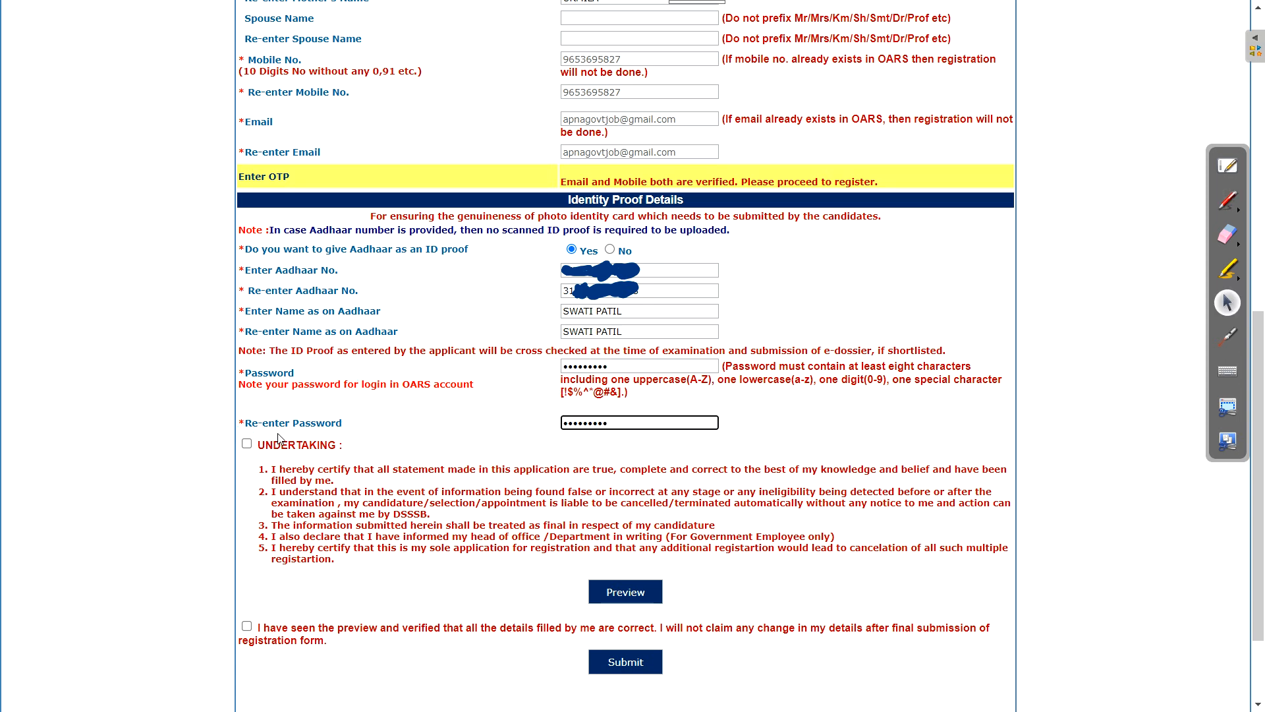
{"action": "left_click", "coordinate": [247, 445]}
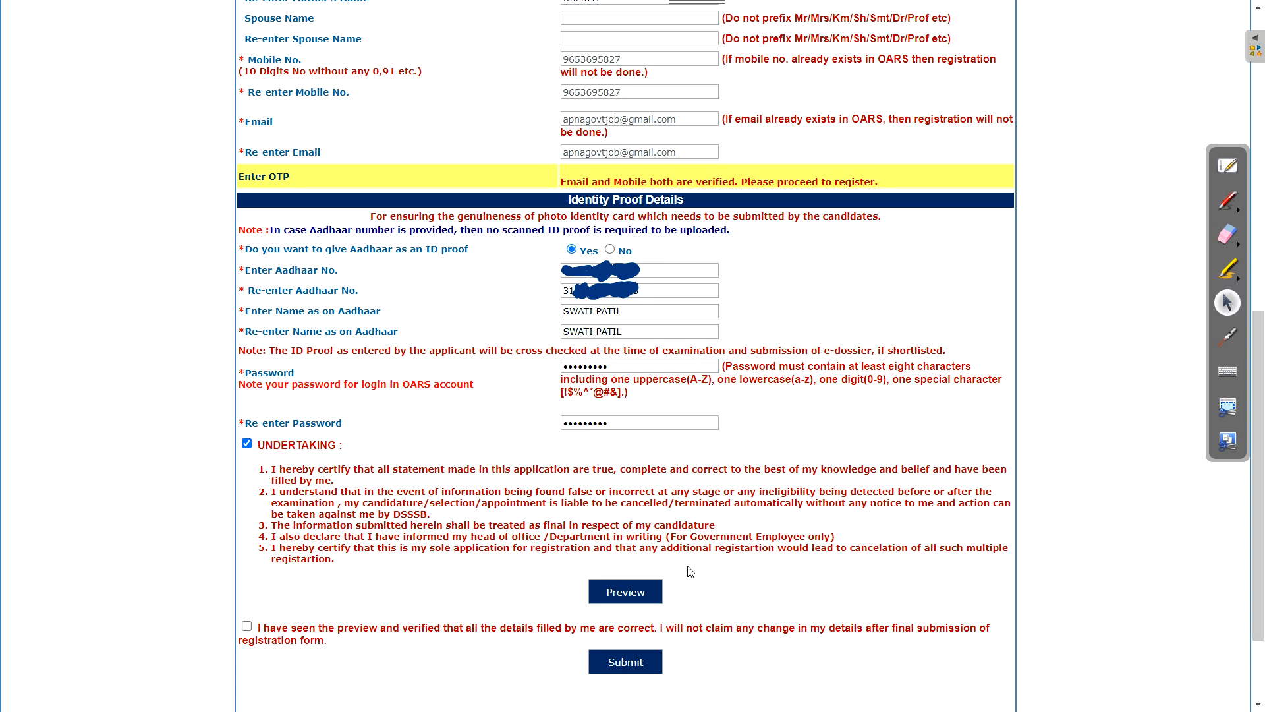
{"action": "left_click", "coordinate": [622, 660]}
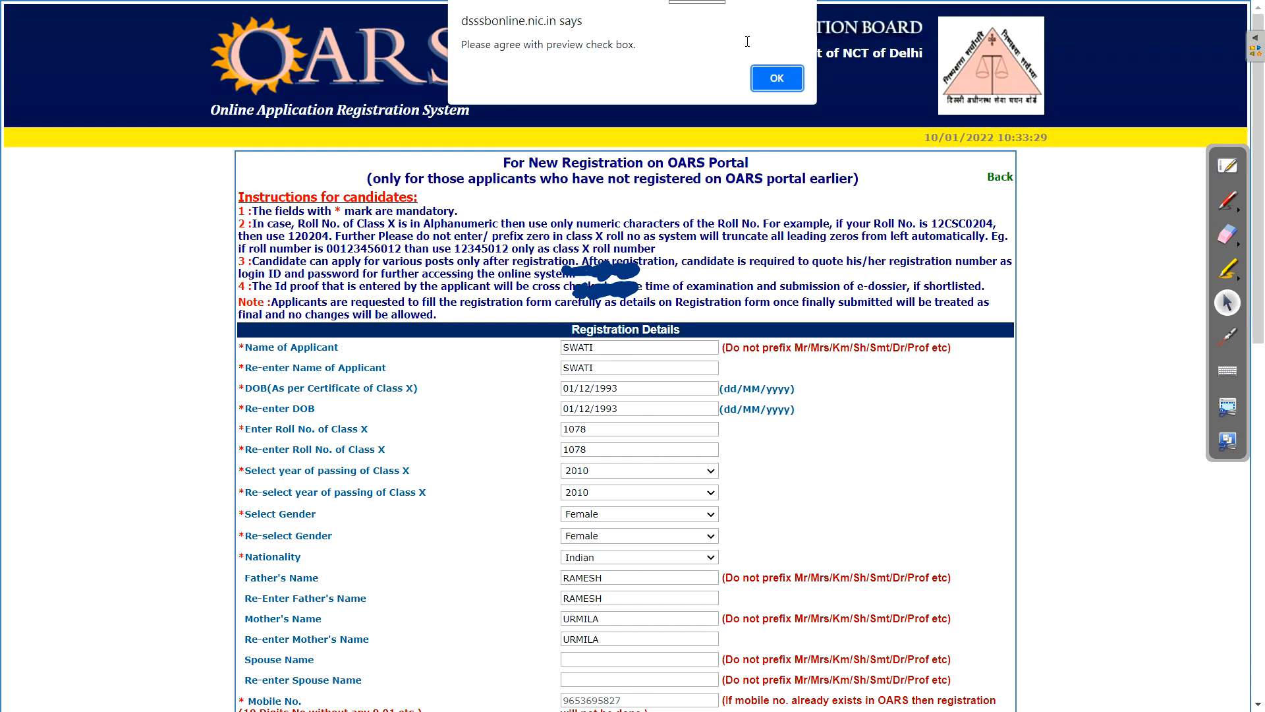
Accept the preview confirmation, then close the 2-page print preview without saving
{"action": "left_click", "coordinate": [777, 77]}
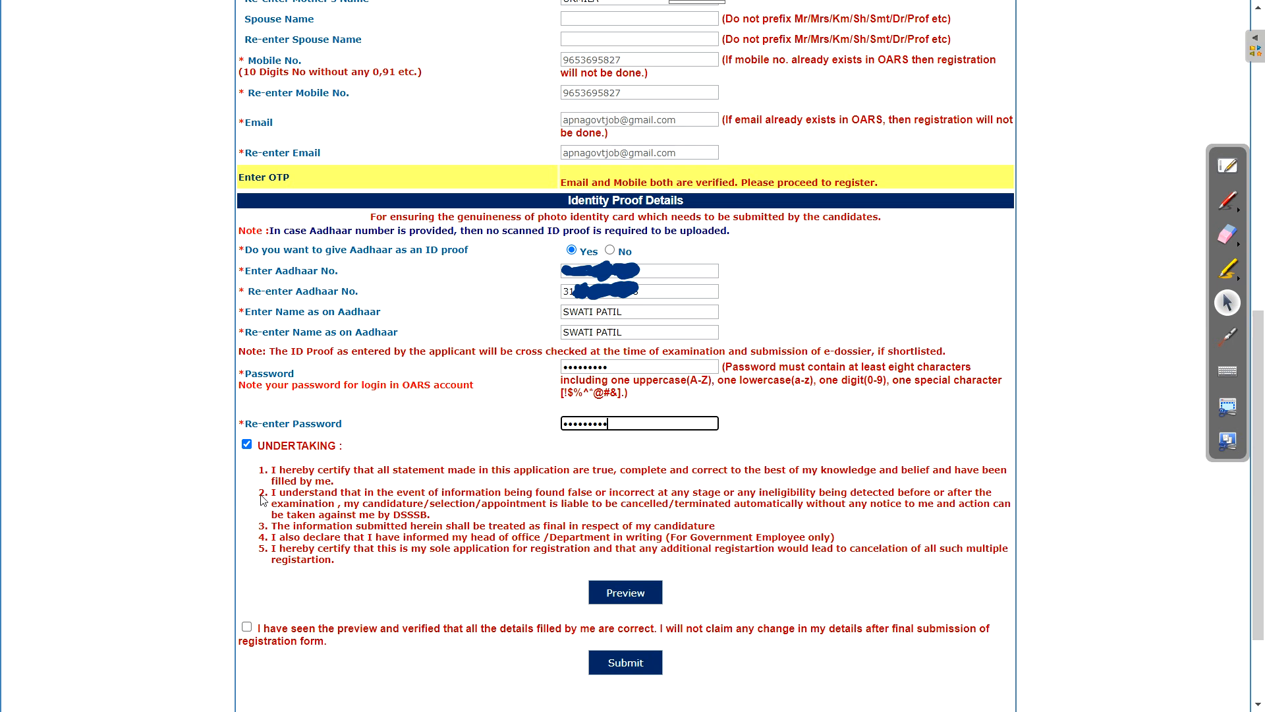
{"action": "left_click", "coordinate": [249, 640]}
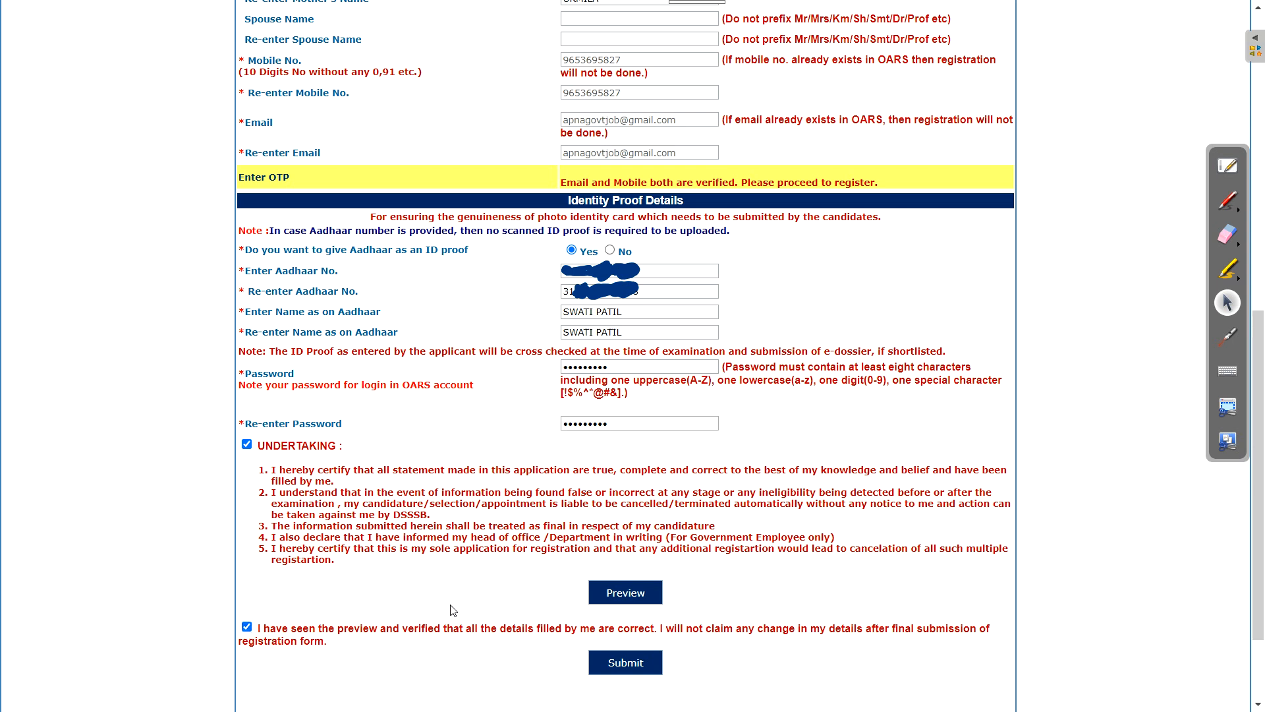
{"action": "left_click", "coordinate": [627, 595]}
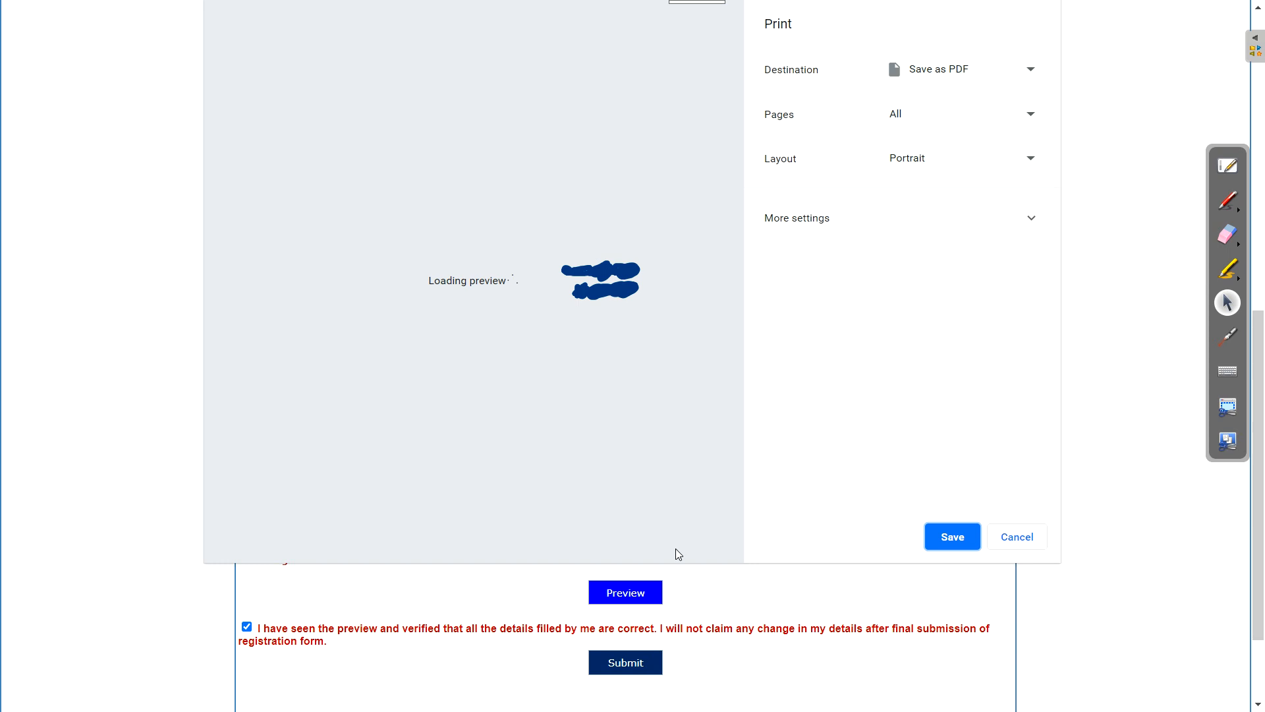
{"action": "left_click", "coordinate": [1015, 538]}
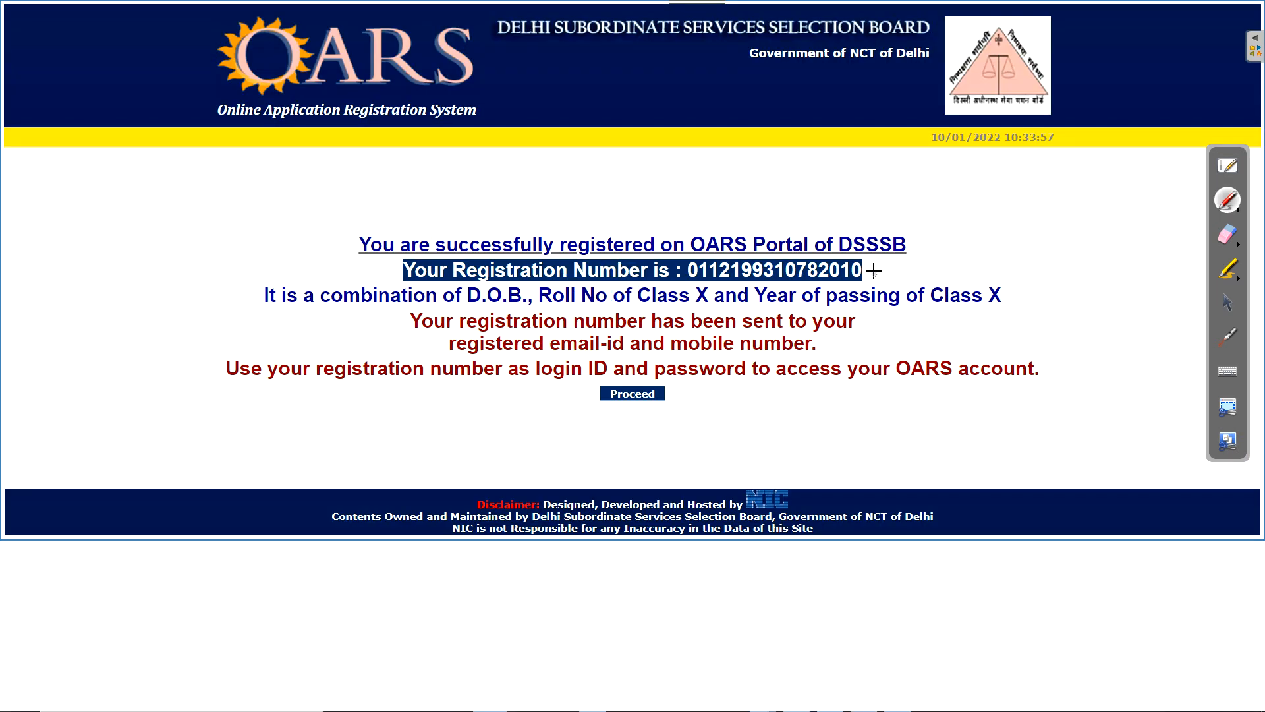
Enter birth date, Class X roll 1078, year 2010, the password and the visual code to sign in
{"action": "left_click_drag", "start_coordinate": [872, 262], "coordinate": [1029, 221]}
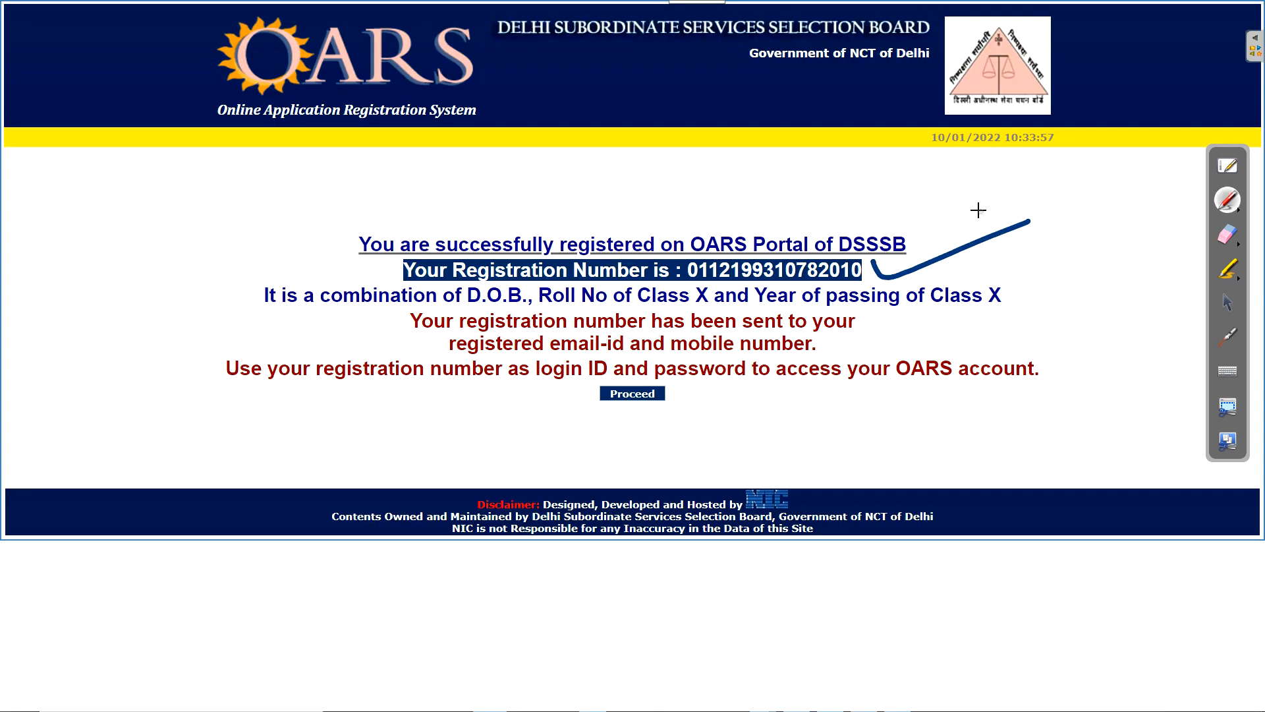
{"action": "mouse_move", "coordinate": [868, 310]}
{"action": "left_mouse_down"}
{"action": "mouse_move", "coordinate": [877, 338]}
{"action": "mouse_move", "coordinate": [863, 357]}
{"action": "left_mouse_up"}
{"action": "left_click", "coordinate": [1227, 302]}
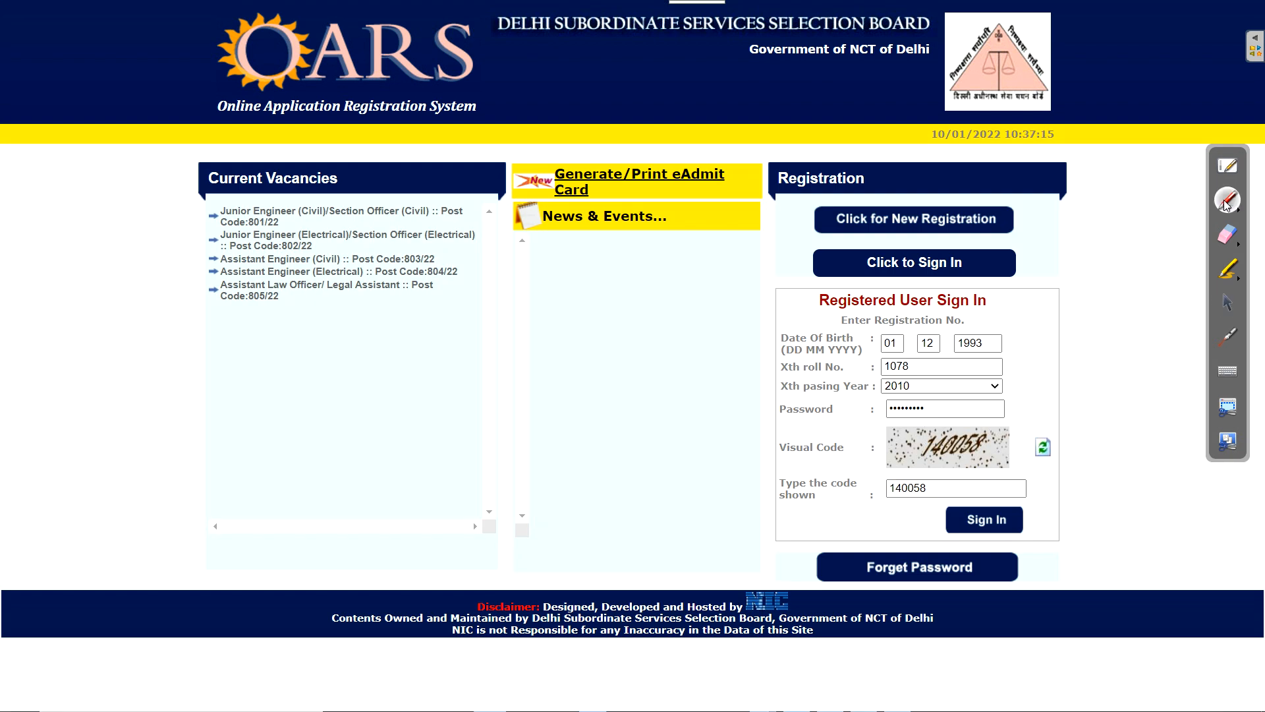
{"action": "key", "text": "ctrl+shift+p"}
{"action": "left_click_drag", "start_coordinate": [711, 341], "coordinate": [763, 343]}
{"action": "mouse_move", "coordinate": [739, 386]}
{"action": "left_mouse_down"}
{"action": "mouse_move", "coordinate": [769, 377]}
{"action": "mouse_move", "coordinate": [810, 409]}
{"action": "left_mouse_up"}
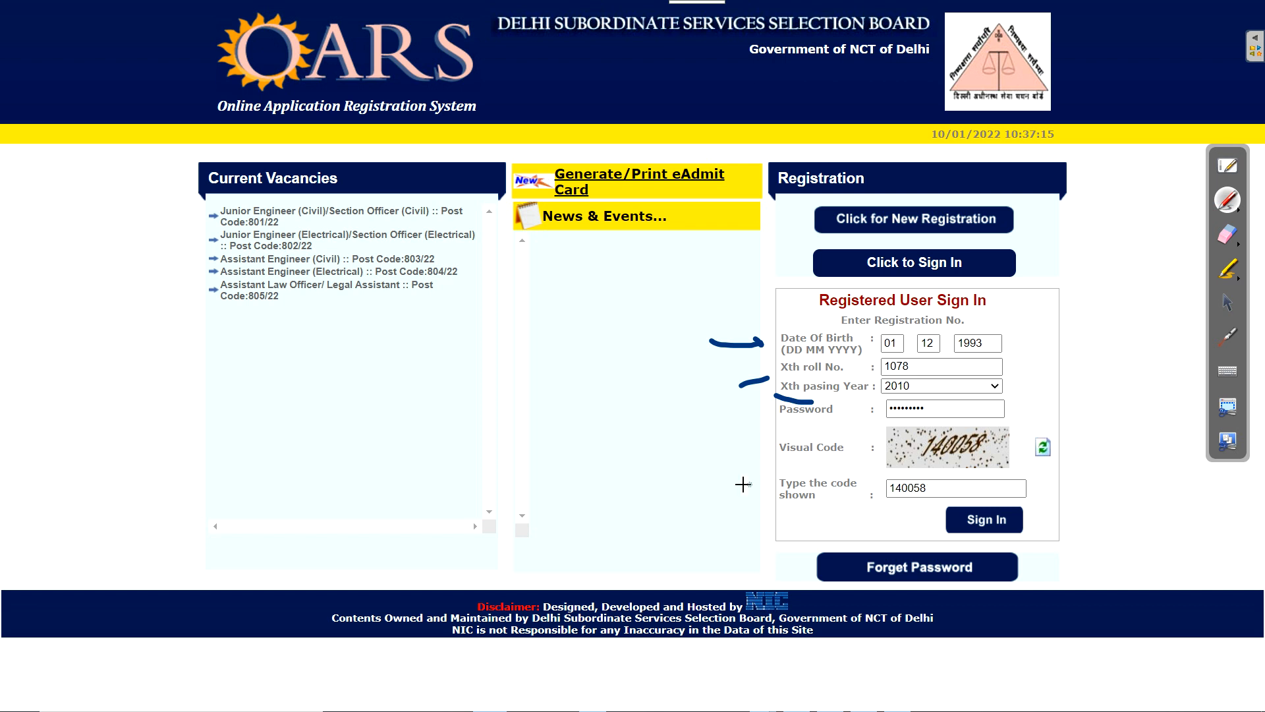
{"action": "left_click_drag", "start_coordinate": [722, 471], "coordinate": [823, 452]}
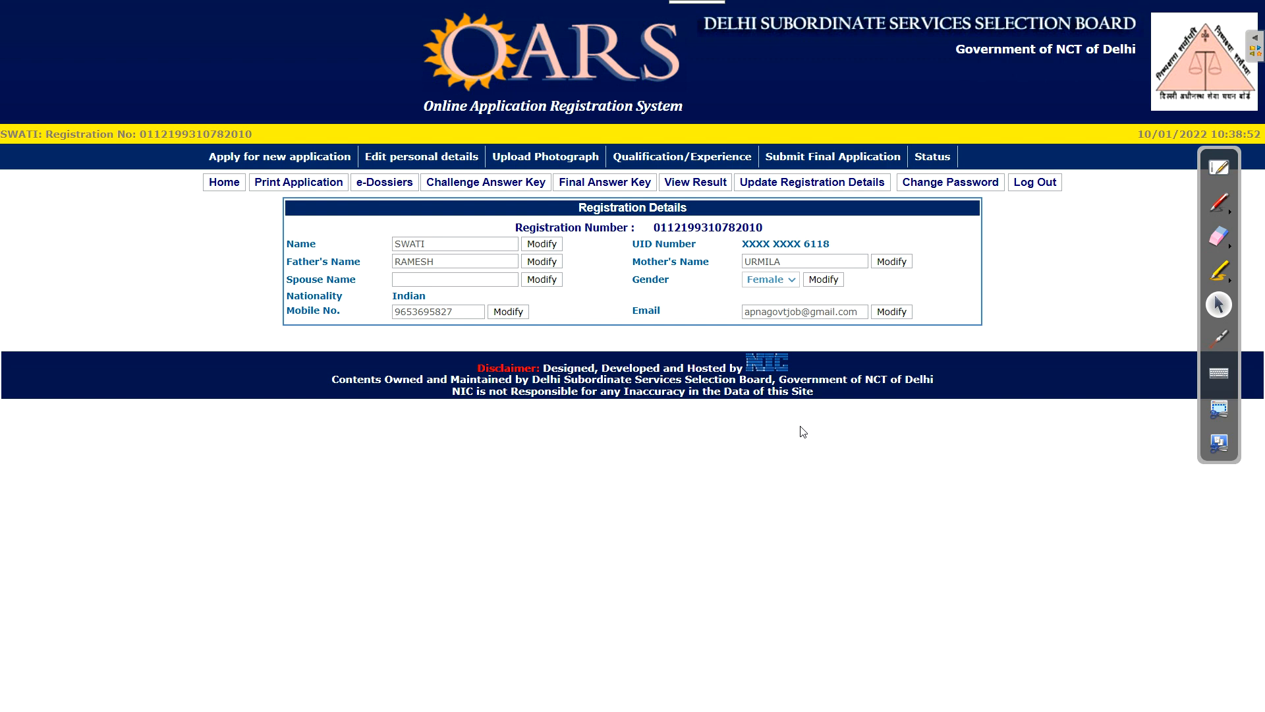
{"action": "left_click_drag", "start_coordinate": [578, 210], "coordinate": [701, 222]}
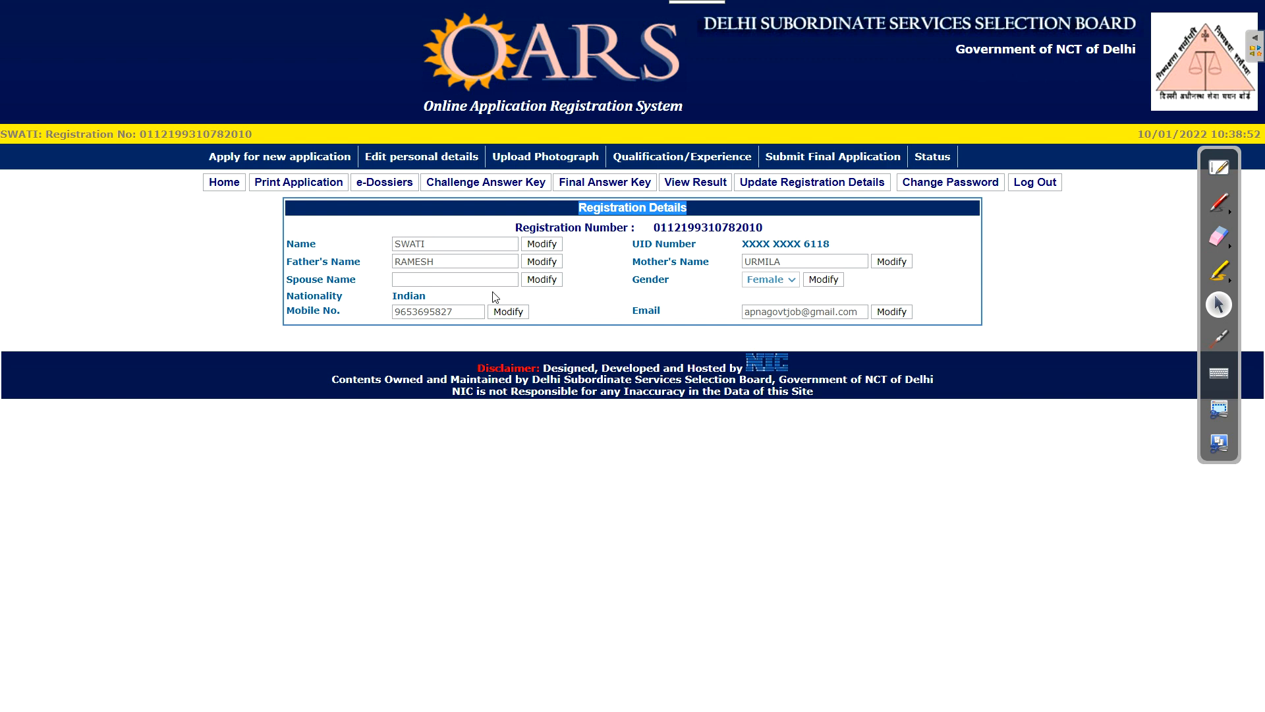
{"action": "left_click_drag", "start_coordinate": [399, 312], "coordinate": [430, 312]}
{"action": "left_click", "coordinate": [453, 312]}
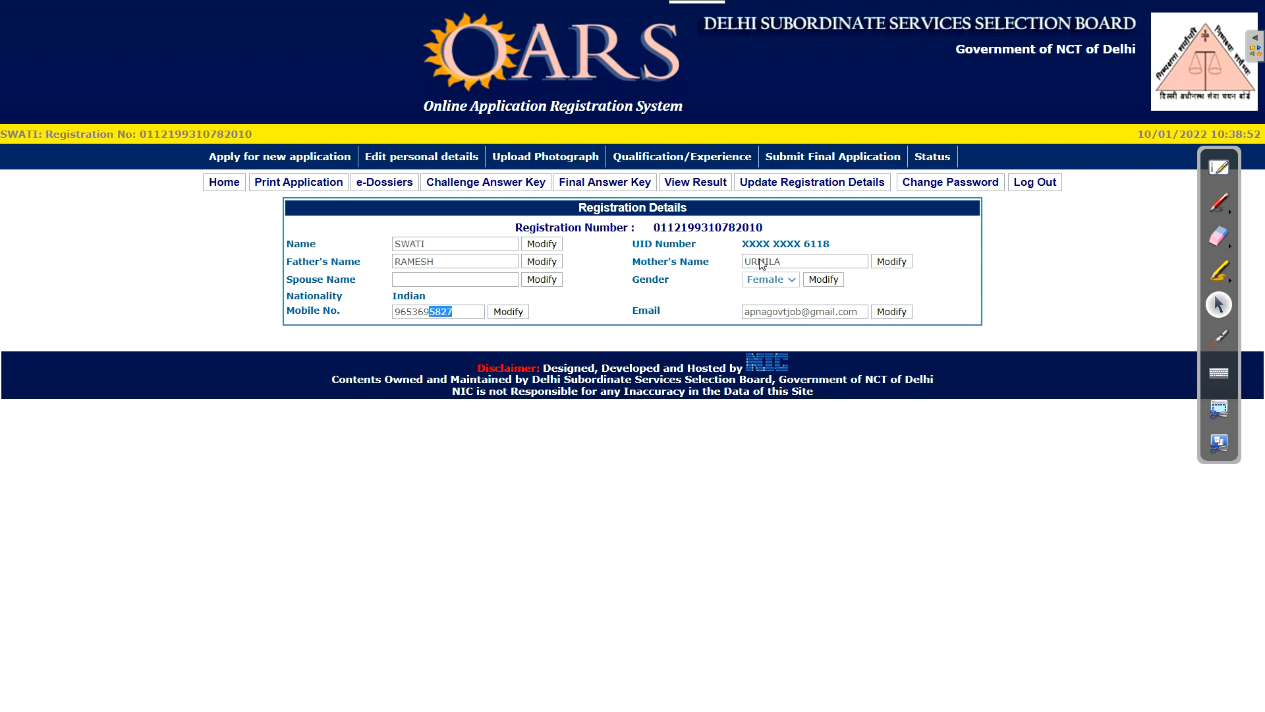
{"action": "left_click_drag", "start_coordinate": [758, 262], "coordinate": [776, 262]}
{"action": "left_click_drag", "start_coordinate": [767, 314], "coordinate": [816, 313]}
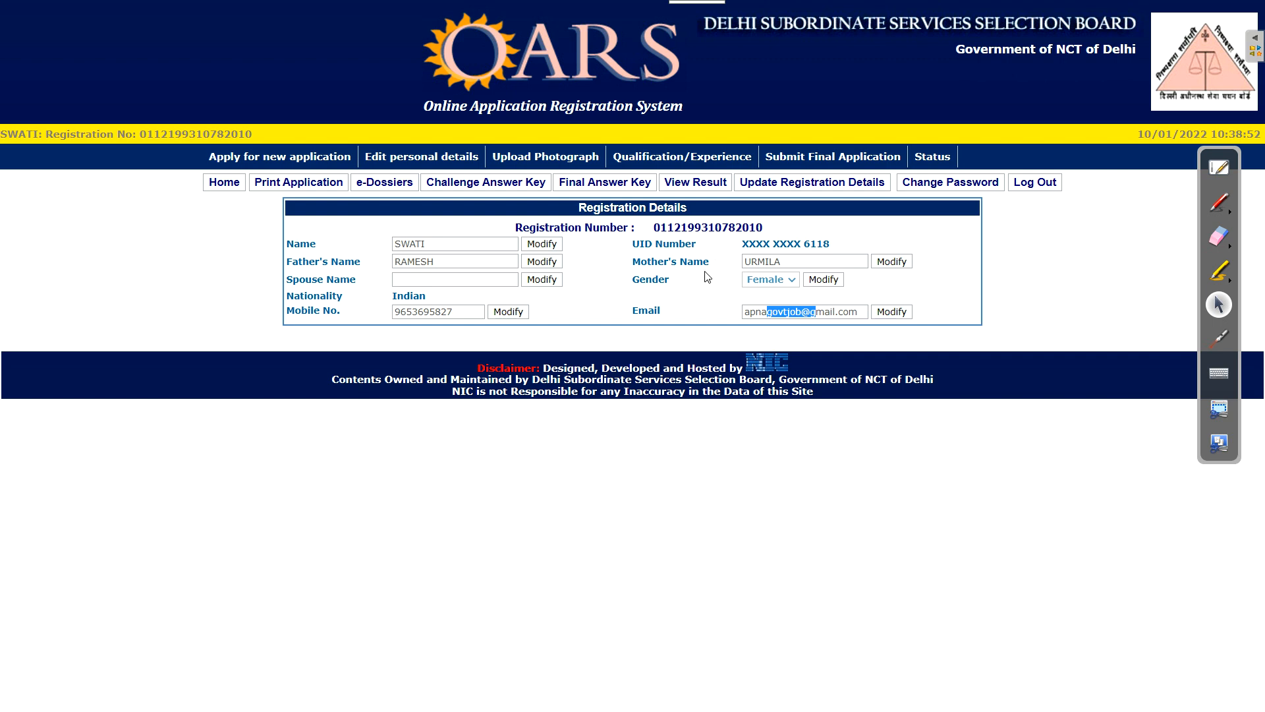
{"action": "left_click_drag", "start_coordinate": [741, 243], "coordinate": [847, 243]}
{"action": "left_click", "coordinate": [848, 243]}
Open the list of available posts and review the first post's fee and closing date 09/02/2022
{"action": "left_click", "coordinate": [290, 164]}
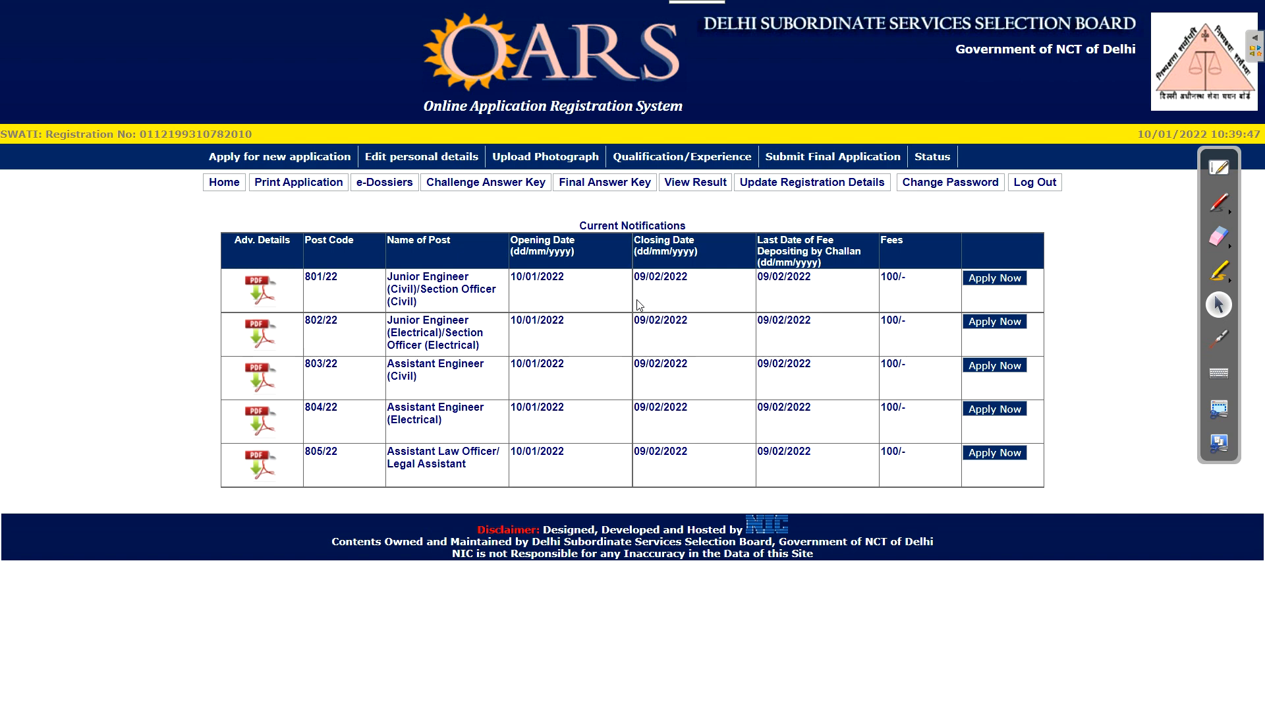
{"action": "left_click_drag", "start_coordinate": [422, 277], "coordinate": [444, 288]}
{"action": "left_click_drag", "start_coordinate": [914, 283], "coordinate": [887, 277]}
{"action": "left_click", "coordinate": [864, 295]}
{"action": "left_click_drag", "start_coordinate": [634, 288], "coordinate": [720, 288]}
{"action": "left_click", "coordinate": [721, 288]}
{"action": "left_click_drag", "start_coordinate": [669, 277], "coordinate": [790, 289]}
{"action": "left_click", "coordinate": [791, 290]}
Start the Assistant Engineer (Electrical) application and check the calculated age of 28 years
{"action": "left_click", "coordinate": [989, 409]}
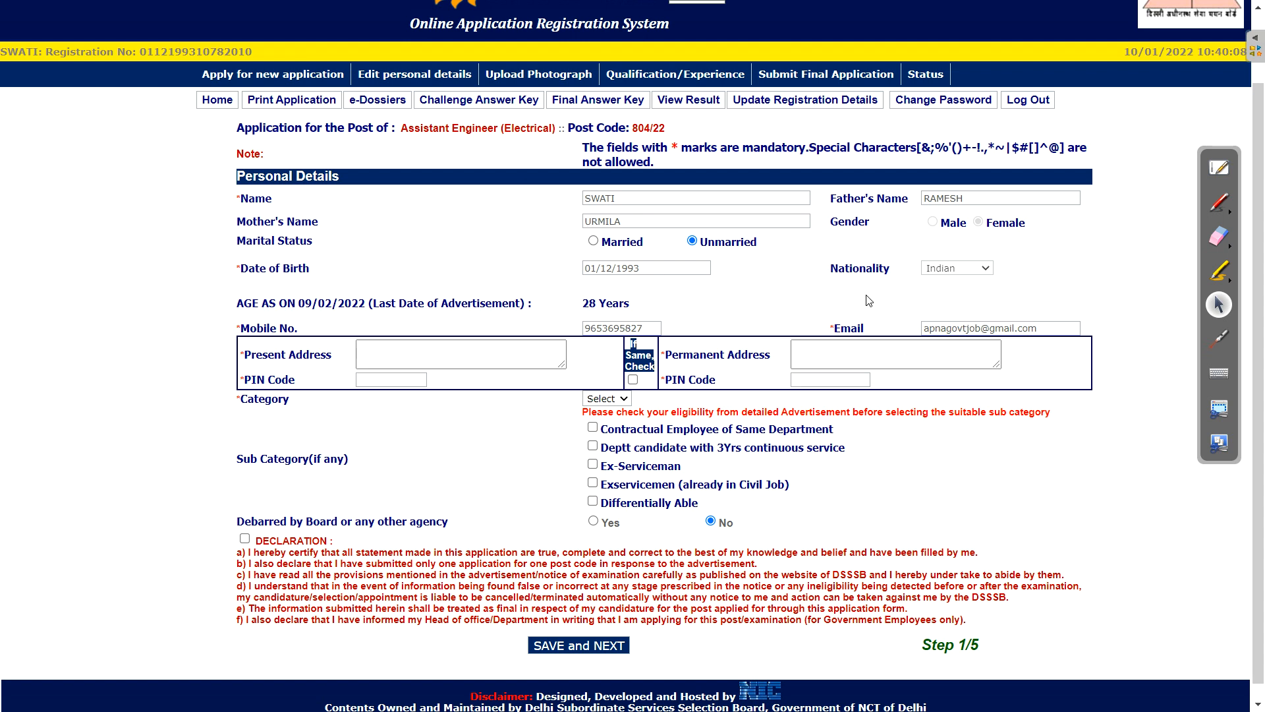
{"action": "left_click_drag", "start_coordinate": [578, 306], "coordinate": [656, 291]}
{"action": "left_click", "coordinate": [657, 292]}
{"action": "left_click_drag", "start_coordinate": [376, 305], "coordinate": [637, 311]}
{"action": "left_click", "coordinate": [632, 277]}
{"action": "left_click", "coordinate": [675, 304]}
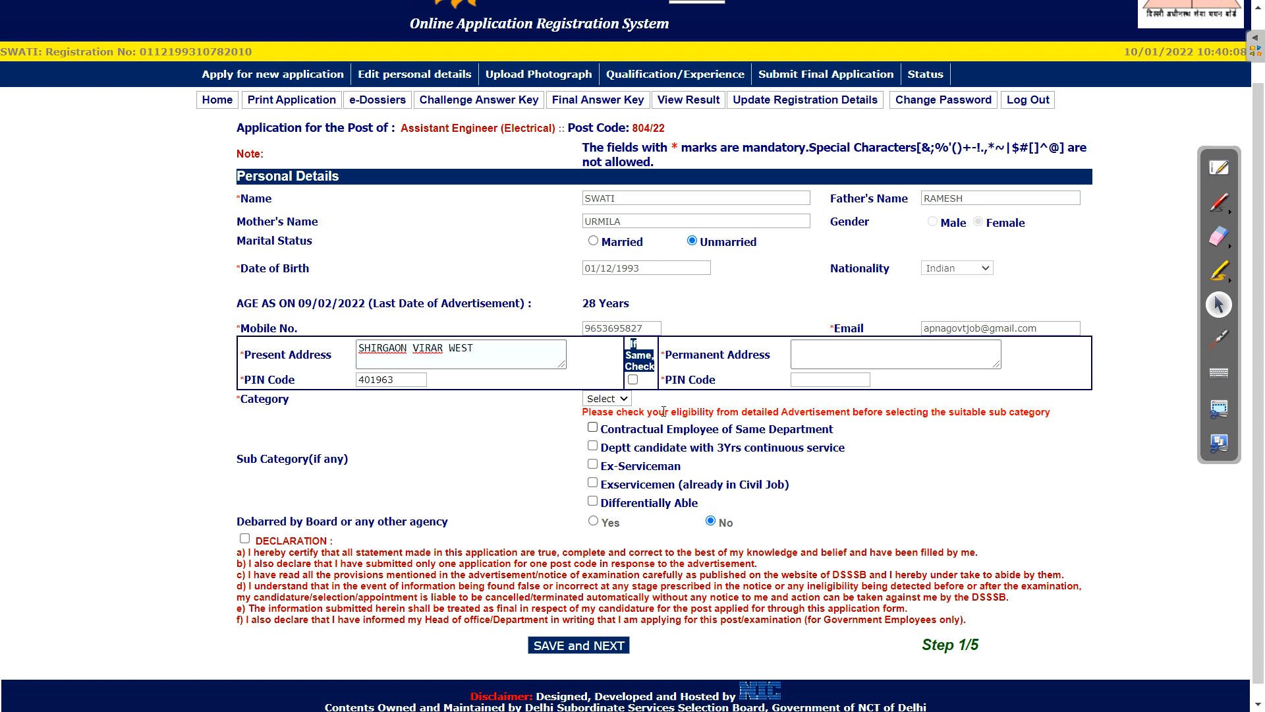
Copy the present address to permanent, mark differently abled, accept the declaration, and set category UR
{"action": "left_click", "coordinate": [633, 379]}
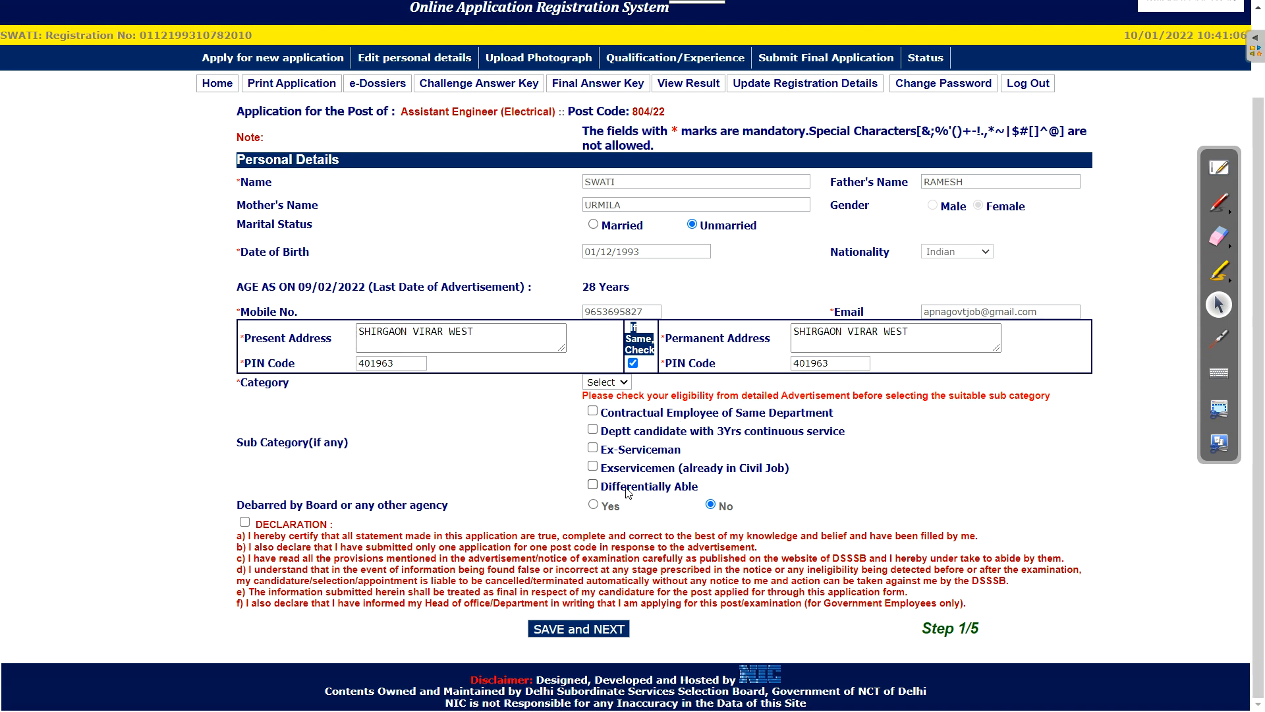
{"action": "left_click", "coordinate": [592, 485]}
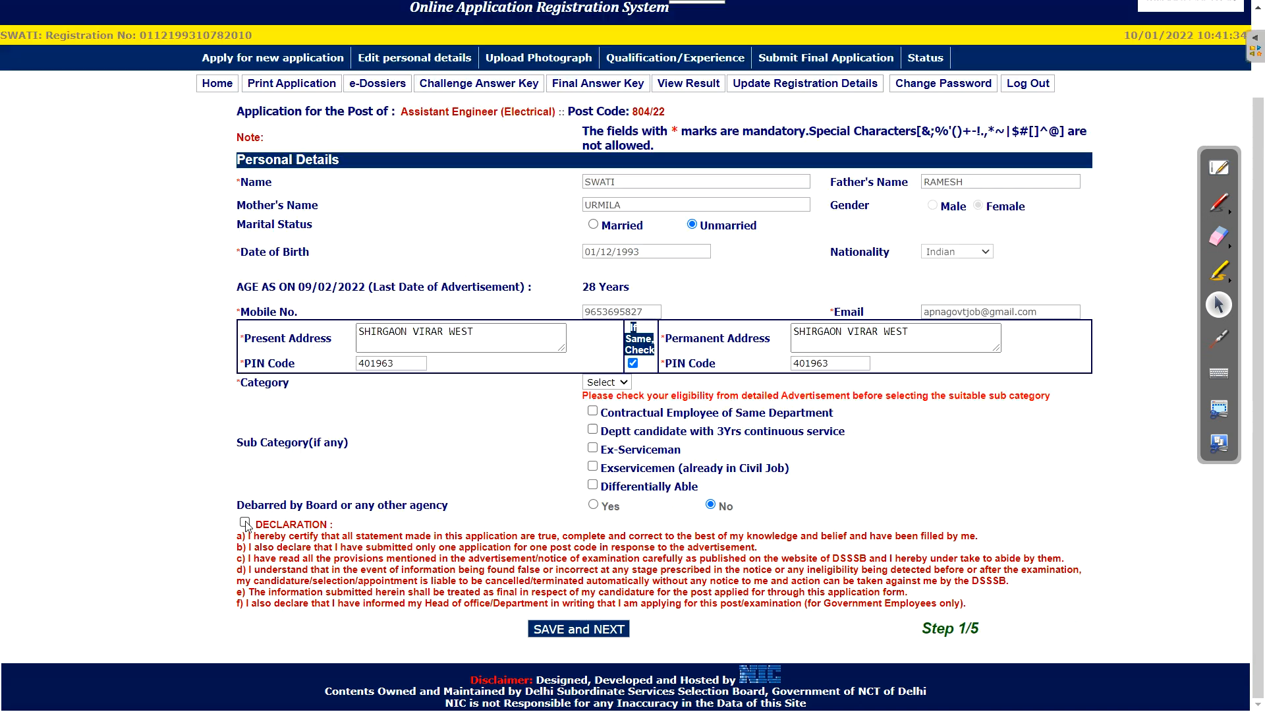
{"action": "left_click", "coordinate": [244, 521]}
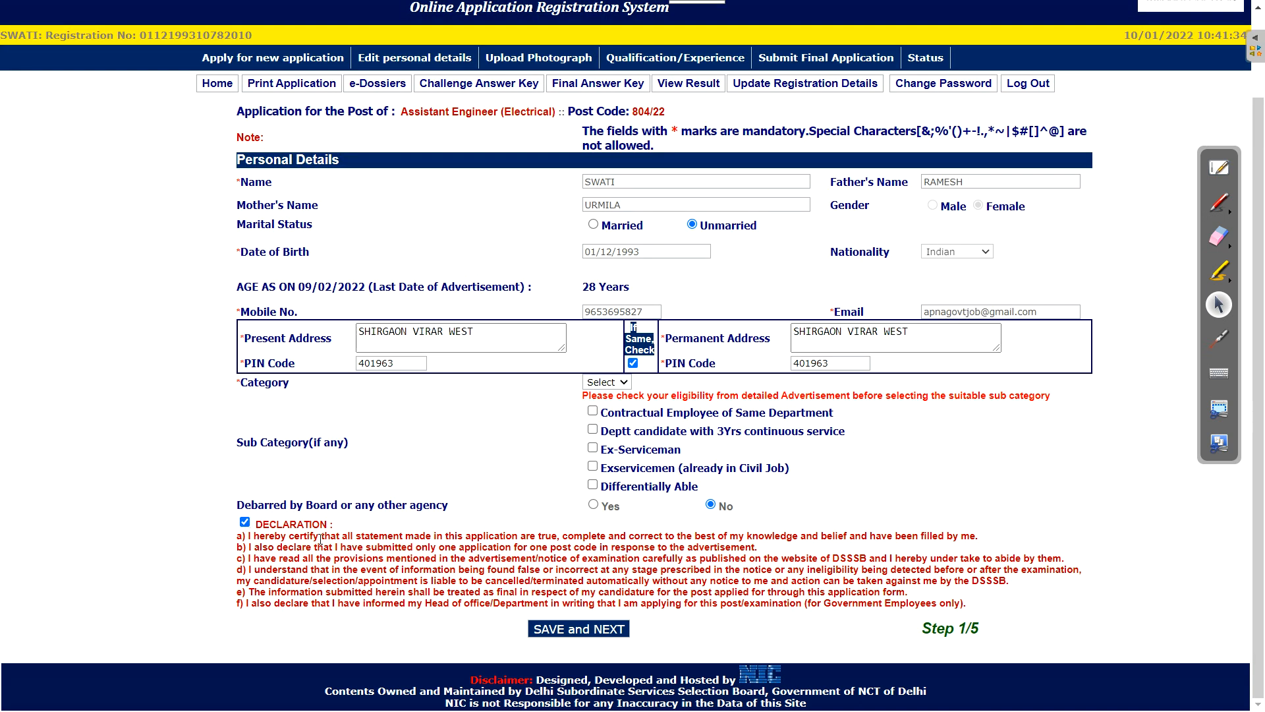
{"action": "left_click", "coordinate": [588, 629]}
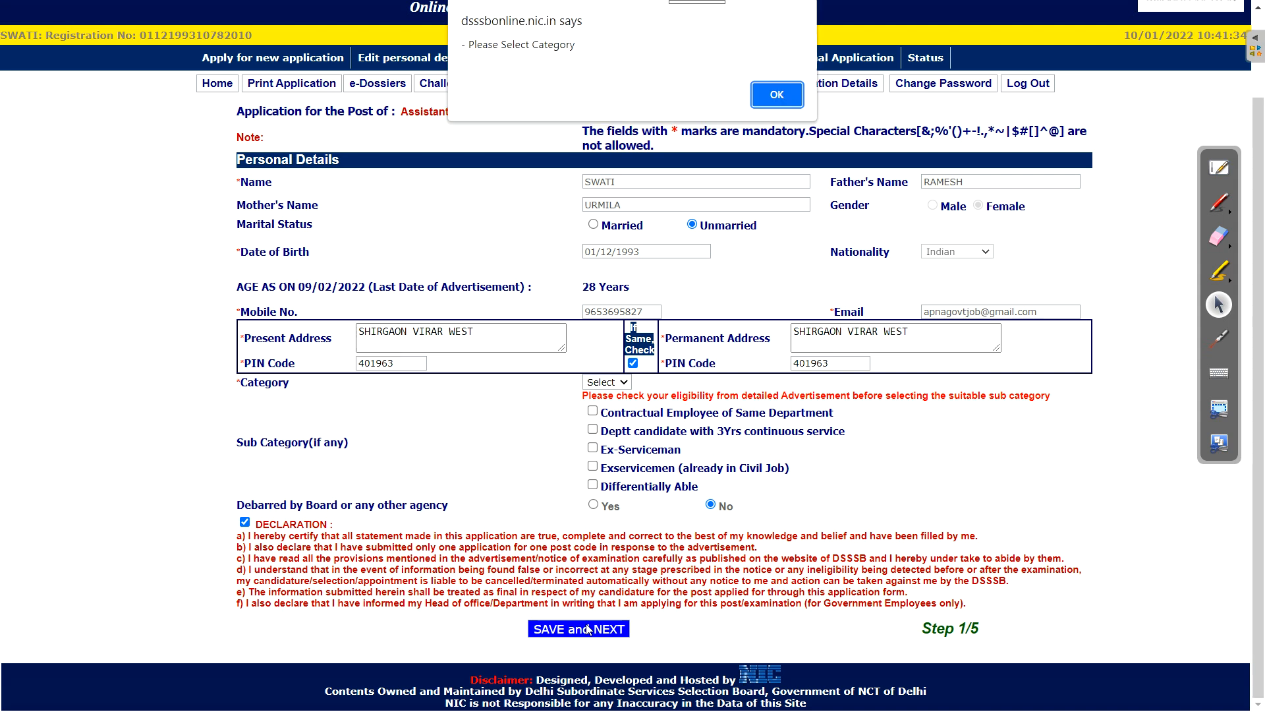
{"action": "left_click", "coordinate": [767, 103]}
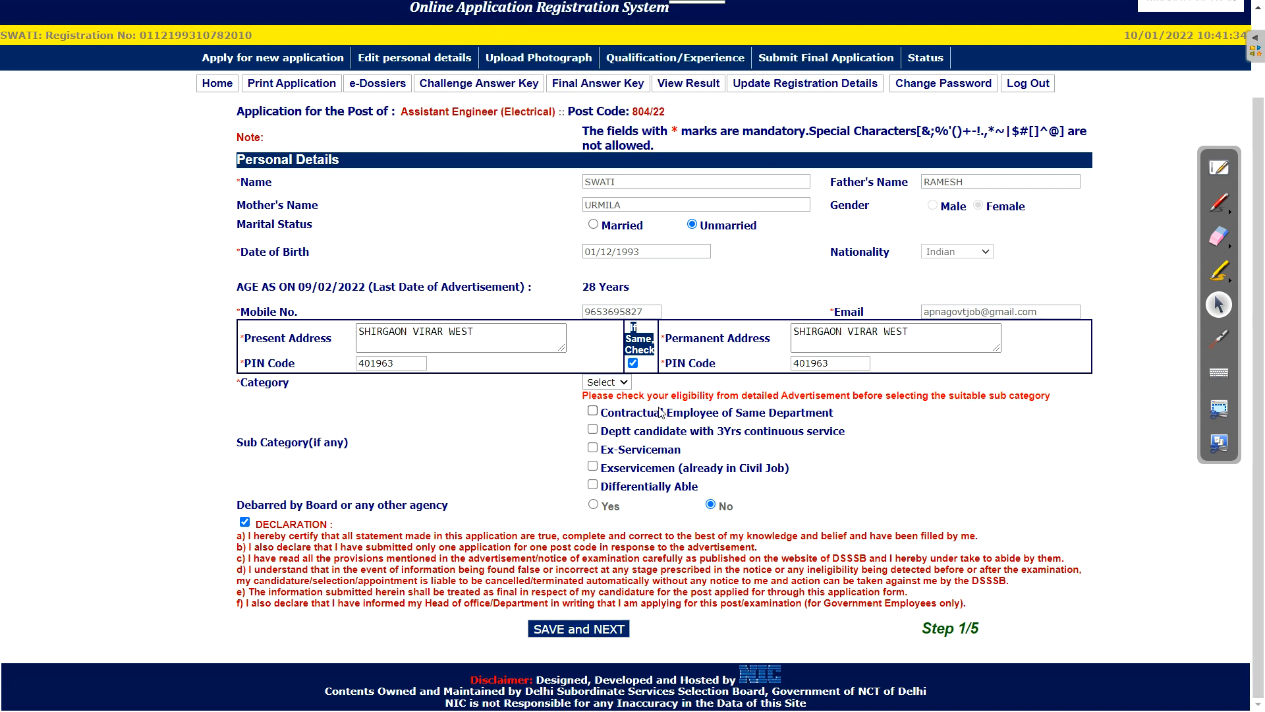
{"action": "left_click", "coordinate": [597, 384]}
{"action": "left_click", "coordinate": [611, 416]}
Save the personal details and read the upload instructions on the photo and signature page
{"action": "left_click", "coordinate": [595, 629]}
{"action": "scroll", "coordinate": [758, 474], "scroll_direction": "down", "scroll_amount": 5}
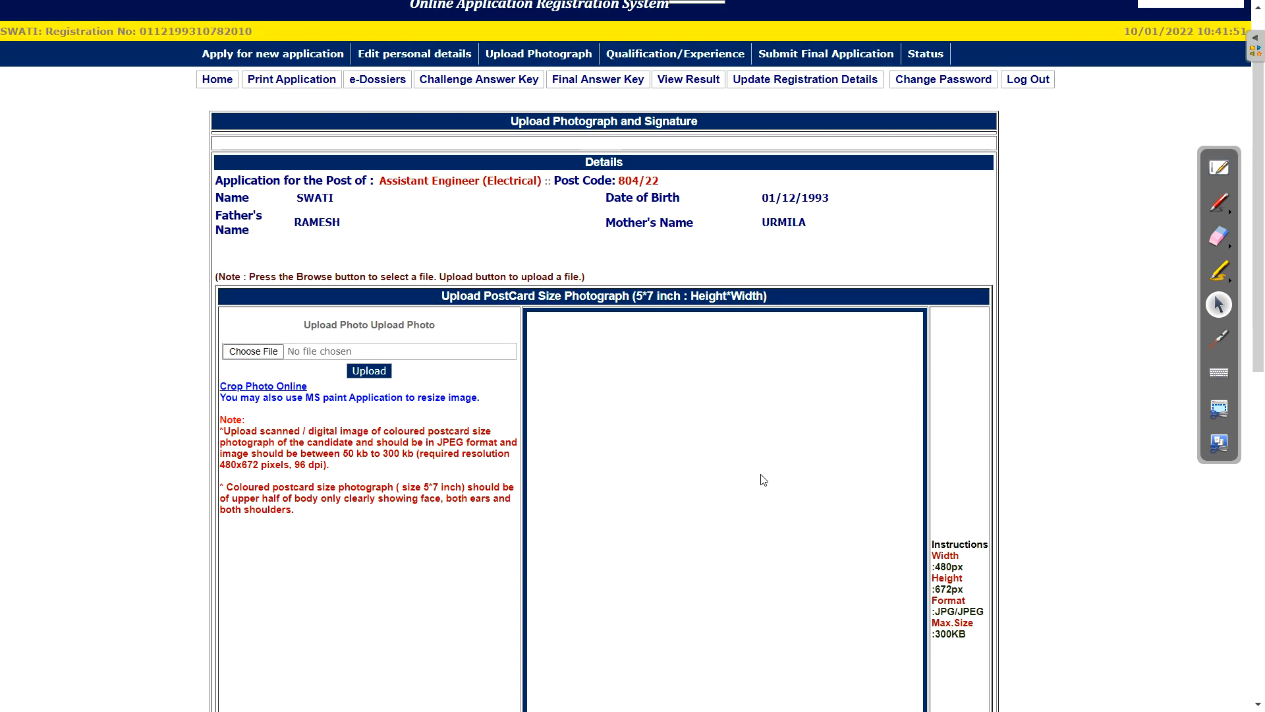
{"action": "scroll", "coordinate": [740, 426], "scroll_direction": "down", "scroll_amount": 1}
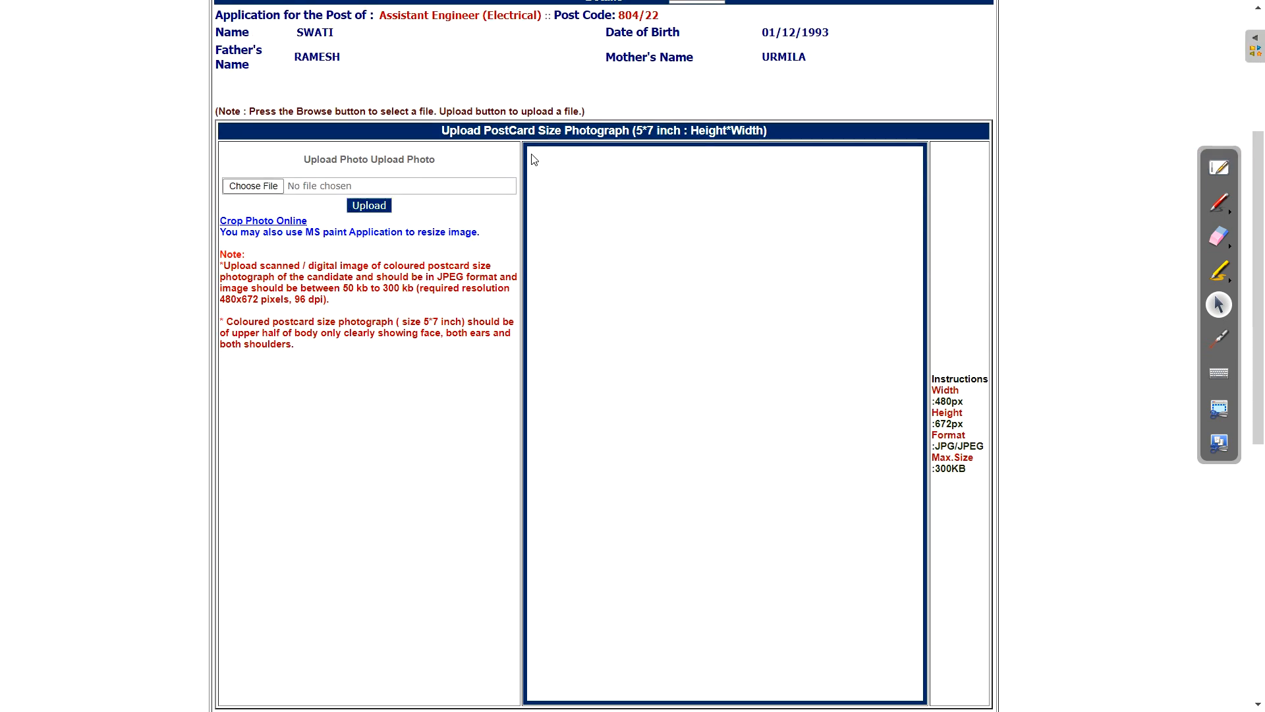
{"action": "scroll", "coordinate": [586, 132], "scroll_direction": "down", "scroll_amount": 6}
{"action": "left_click_drag", "start_coordinate": [581, 228], "coordinate": [651, 241]}
{"action": "left_click", "coordinate": [468, 385]}
Review the thumb impression, file size limits and 140px by 110px signature requirements
{"action": "left_click_drag", "start_coordinate": [537, 374], "coordinate": [649, 378]}
{"action": "left_click_drag", "start_coordinate": [568, 510], "coordinate": [666, 499]}
{"action": "left_click", "coordinate": [748, 289]}
{"action": "mouse_move", "coordinate": [622, 293]}
{"action": "left_mouse_down"}
{"action": "mouse_move", "coordinate": [688, 309]}
{"action": "mouse_move", "coordinate": [694, 344]}
{"action": "left_mouse_up"}
{"action": "left_click", "coordinate": [700, 348]}
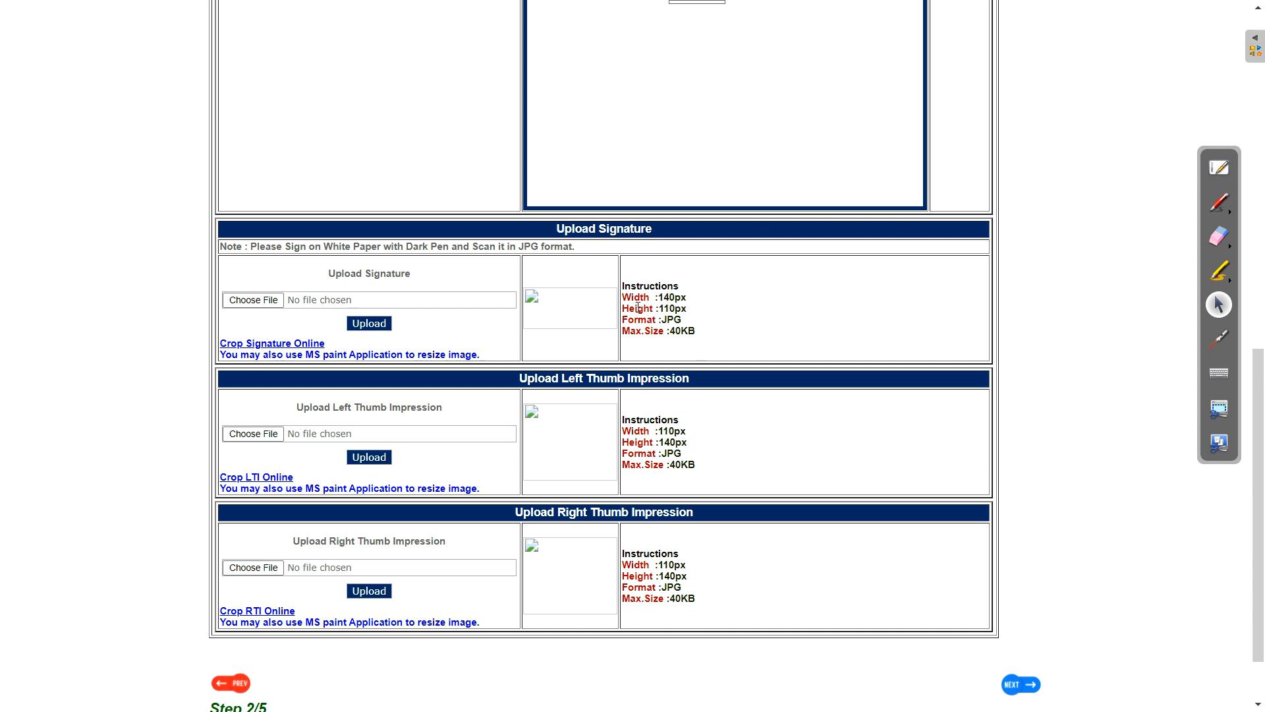
{"action": "left_click_drag", "start_coordinate": [623, 297], "coordinate": [689, 317]}
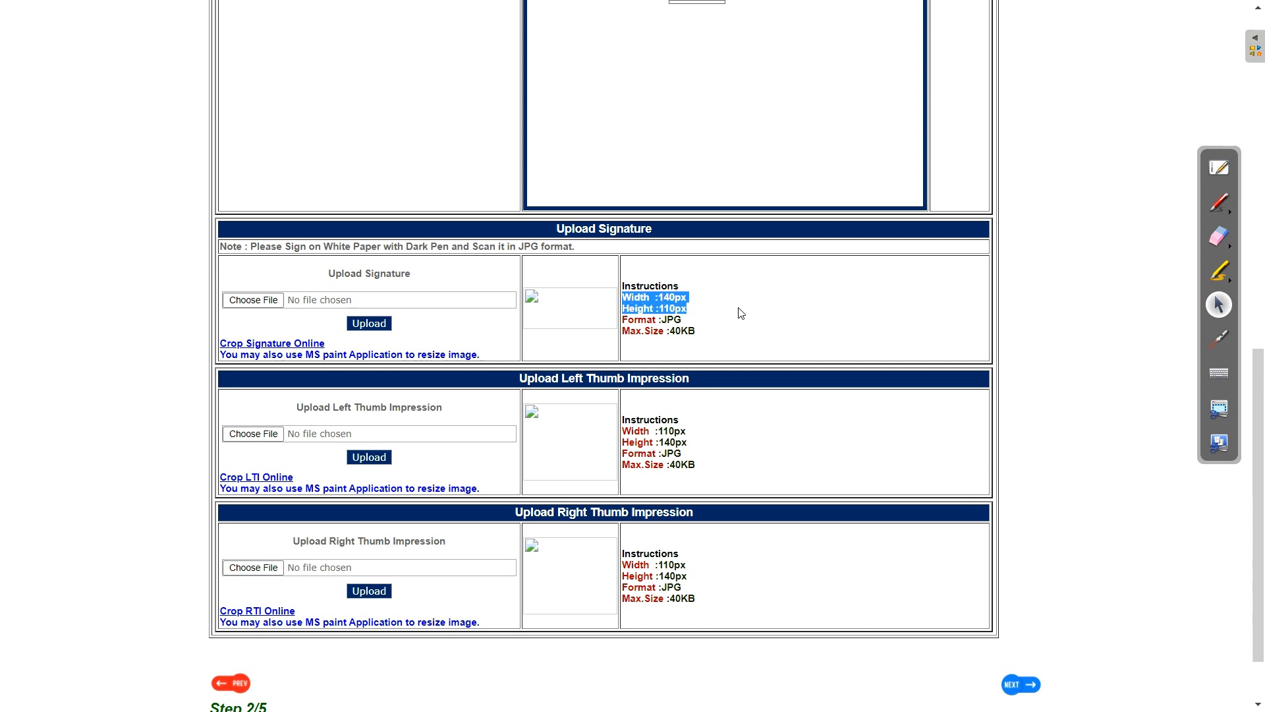
{"action": "left_click", "coordinate": [728, 353]}
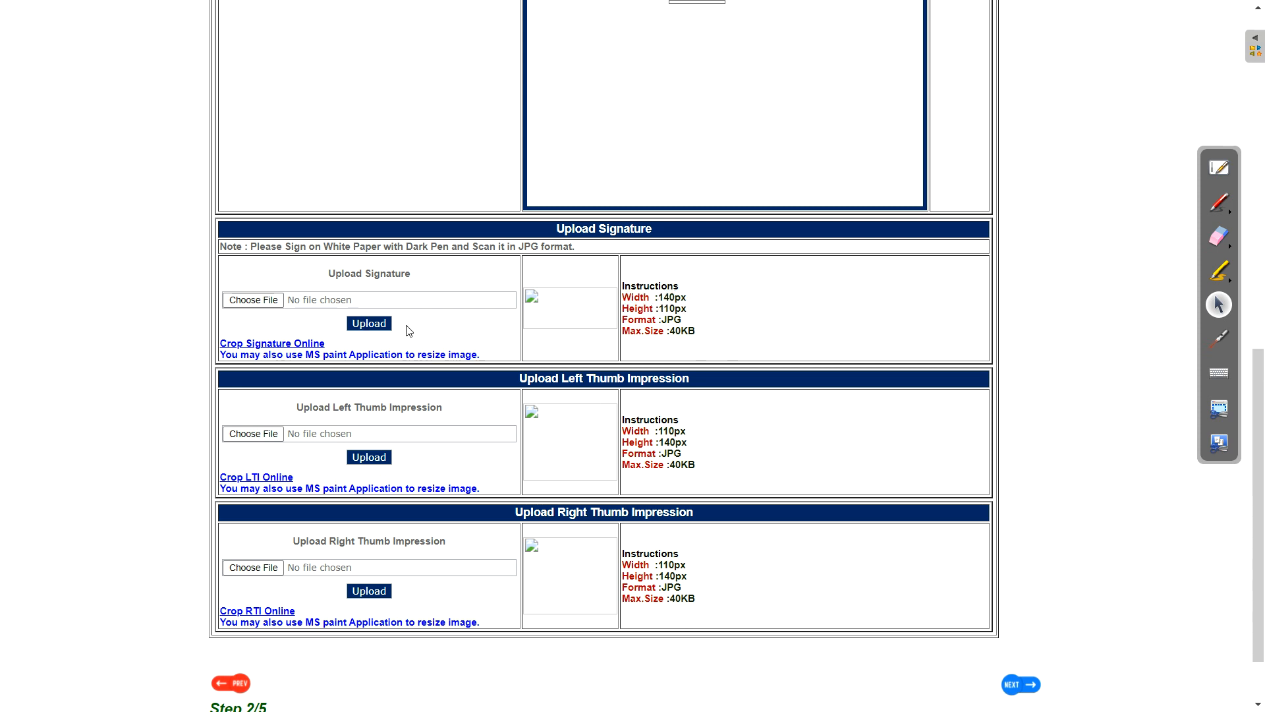
{"action": "scroll", "coordinate": [435, 343], "scroll_direction": "up", "scroll_amount": 9}
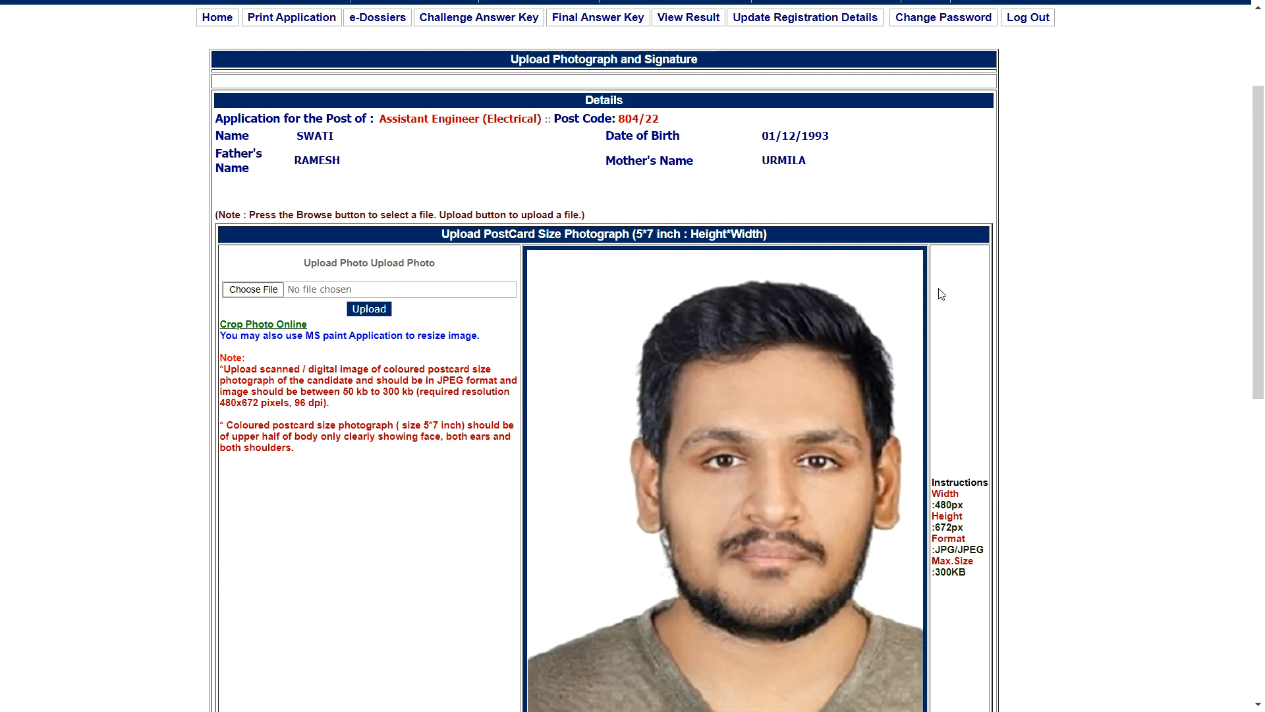
{"action": "scroll", "coordinate": [822, 254], "scroll_direction": "down", "scroll_amount": 1}
{"action": "scroll", "coordinate": [724, 263], "scroll_direction": "down", "scroll_amount": 9}
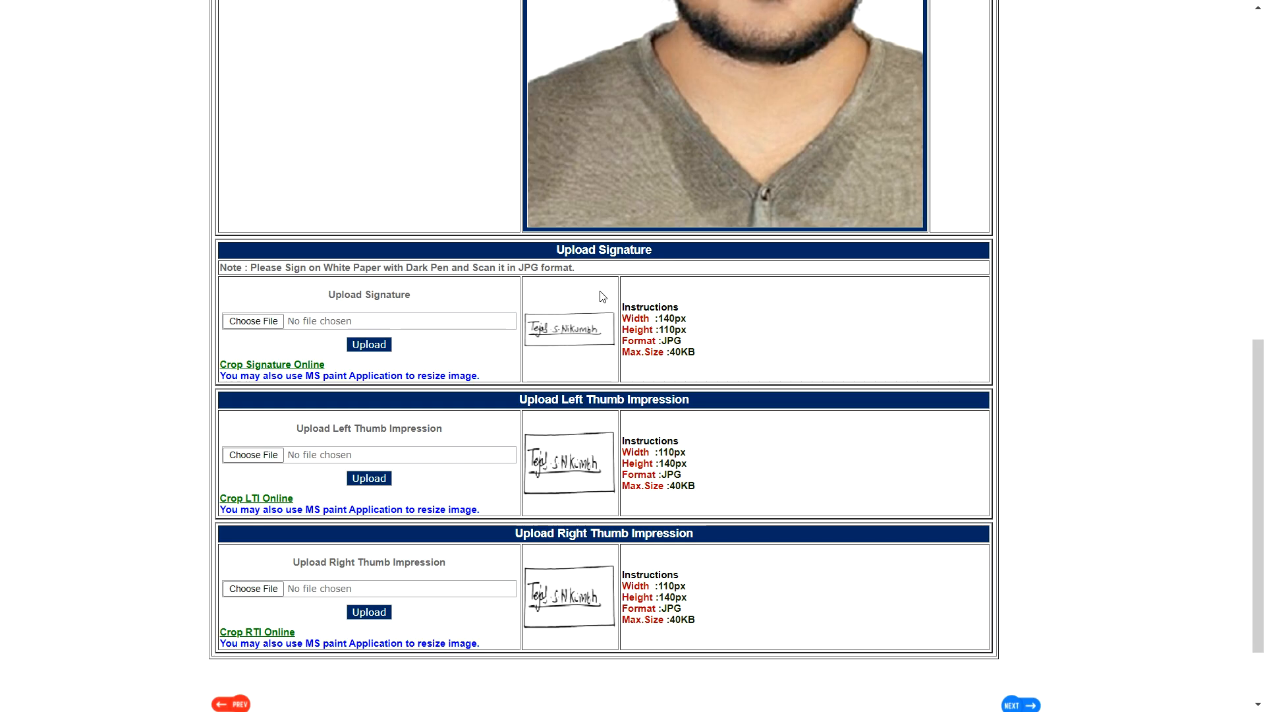
{"action": "scroll", "coordinate": [561, 385], "scroll_direction": "down", "scroll_amount": 1}
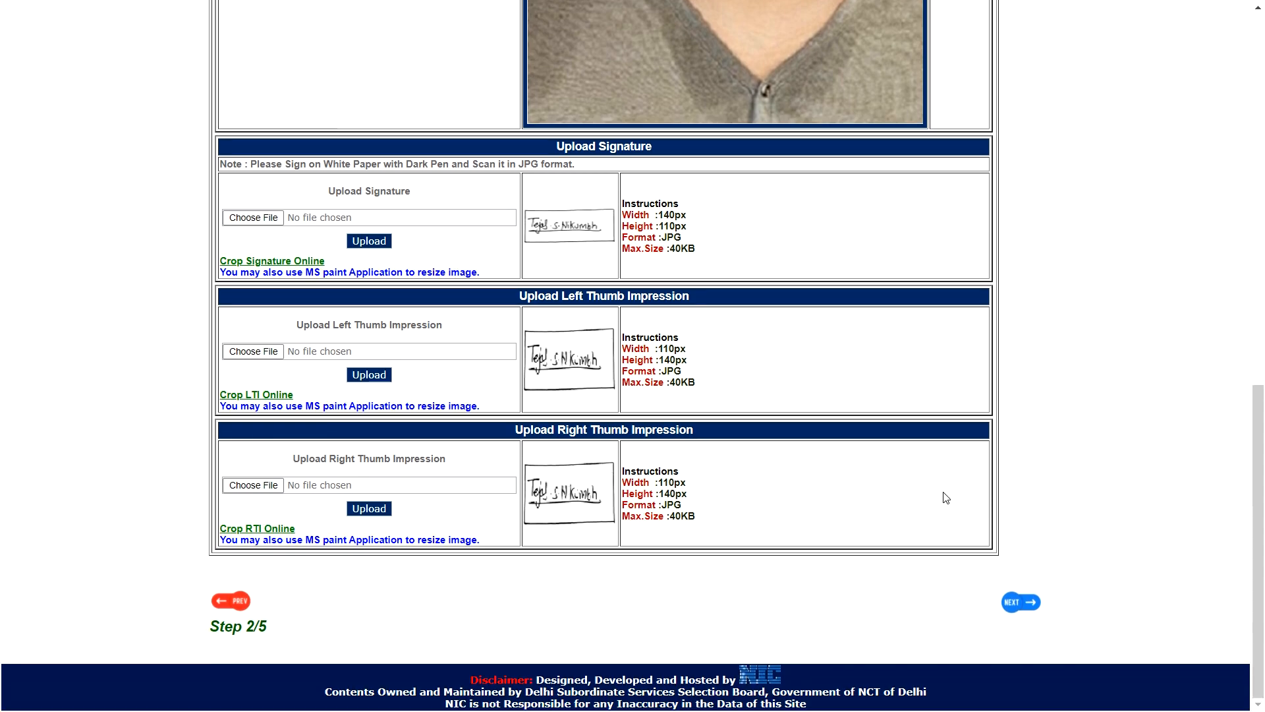
Choose Graduation in Electrical Engineering, enter the 65.69 percentage, and pick state MAHARASHTRA
{"action": "left_click", "coordinate": [1010, 603]}
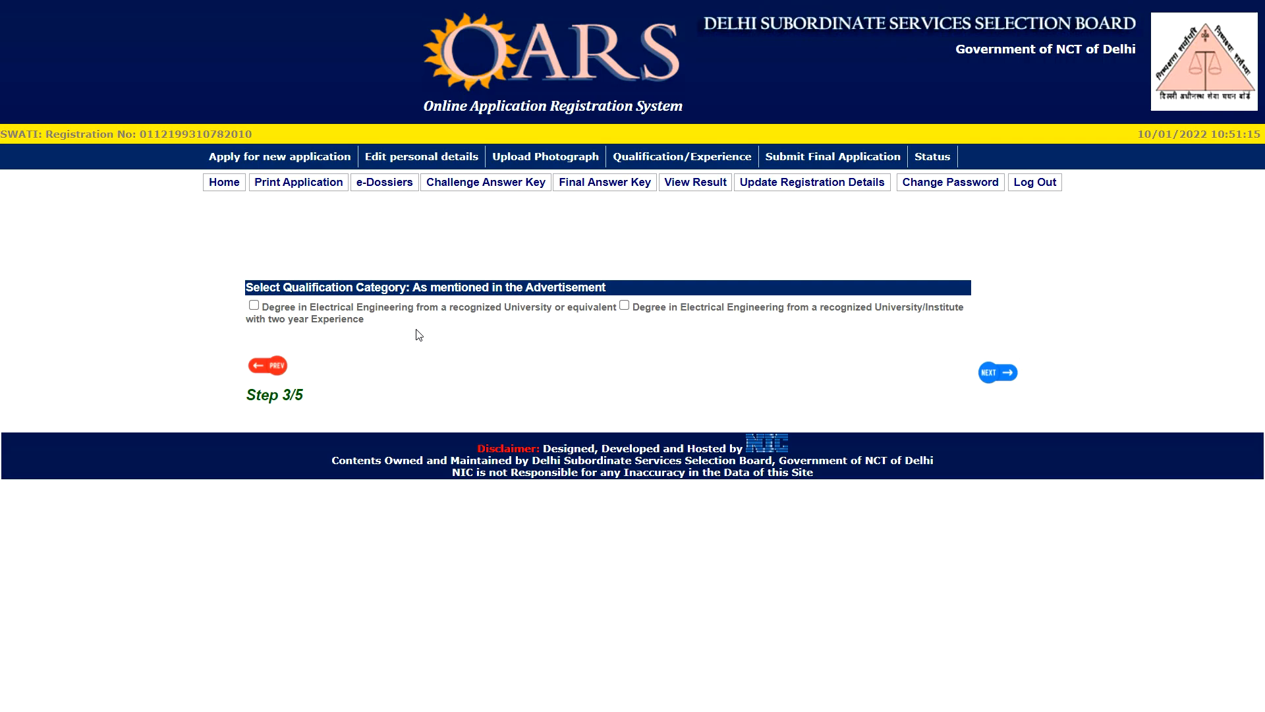
{"action": "left_click", "coordinate": [254, 307]}
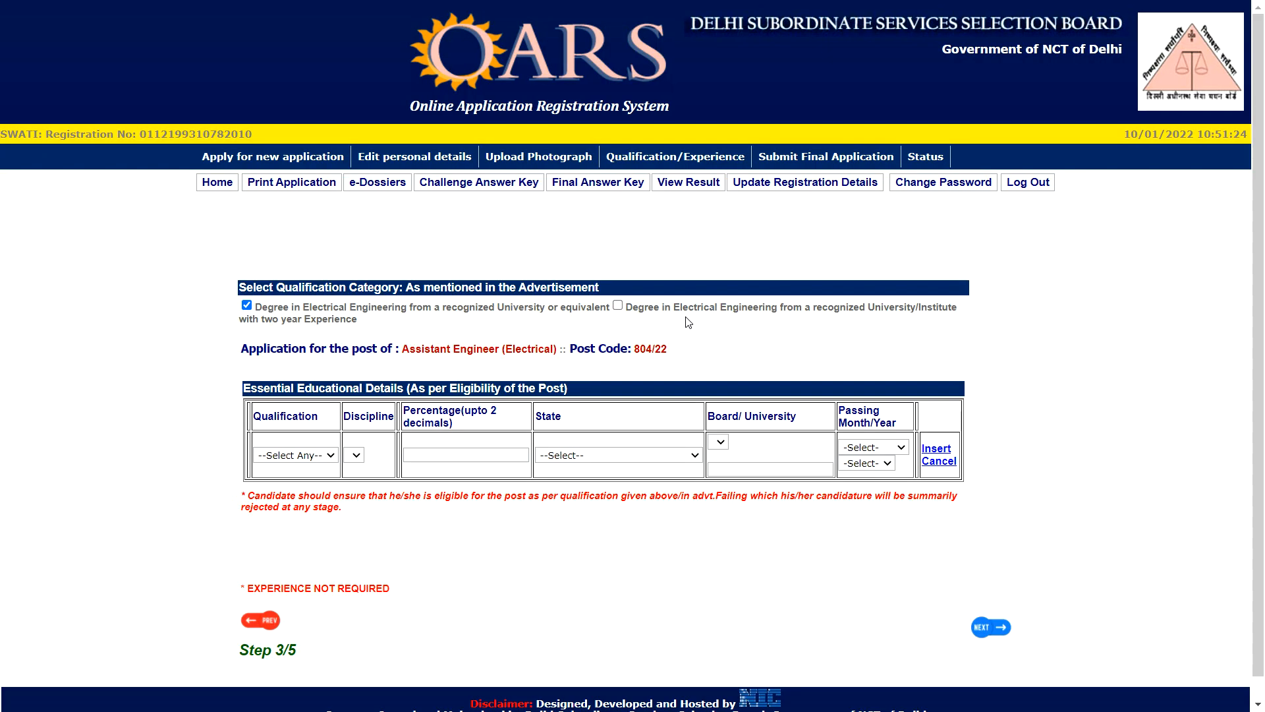
{"action": "scroll", "coordinate": [494, 382], "scroll_direction": "down", "scroll_amount": 1}
{"action": "left_click", "coordinate": [330, 431]}
{"action": "left_click", "coordinate": [316, 457]}
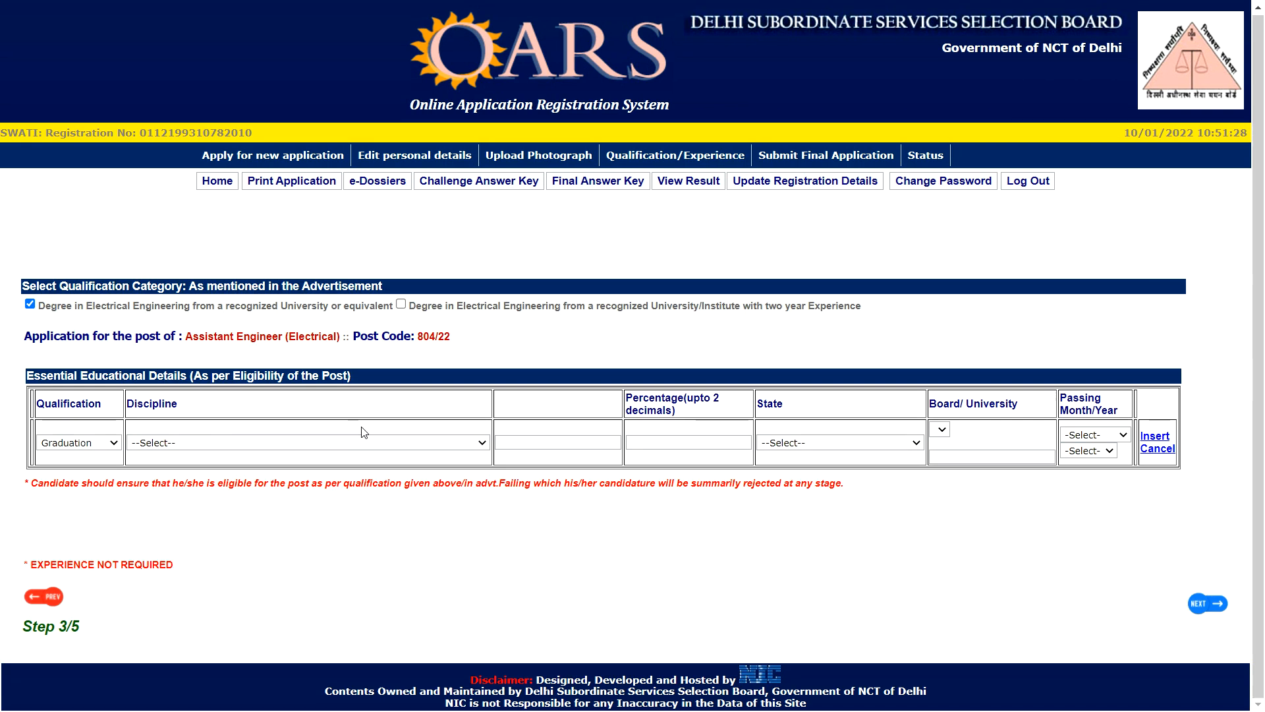
{"action": "left_click", "coordinate": [217, 446]}
{"action": "left_click", "coordinate": [218, 466]}
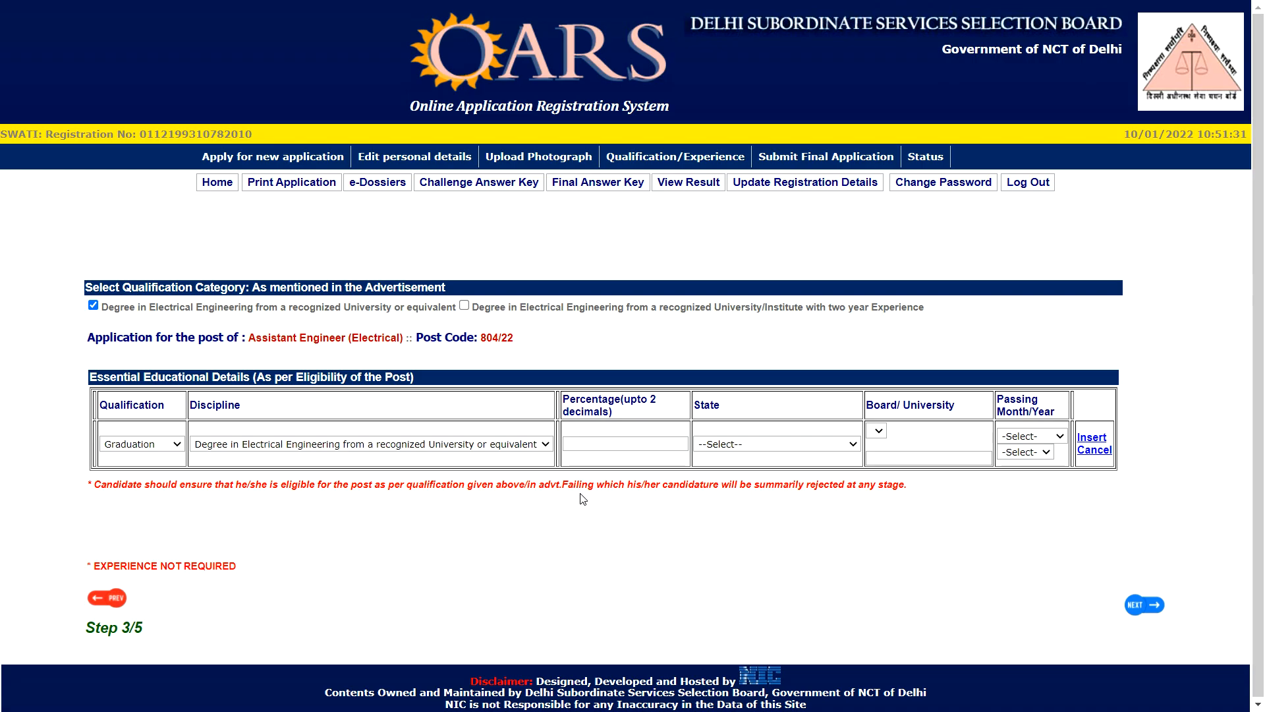
{"action": "left_click", "coordinate": [652, 439]}
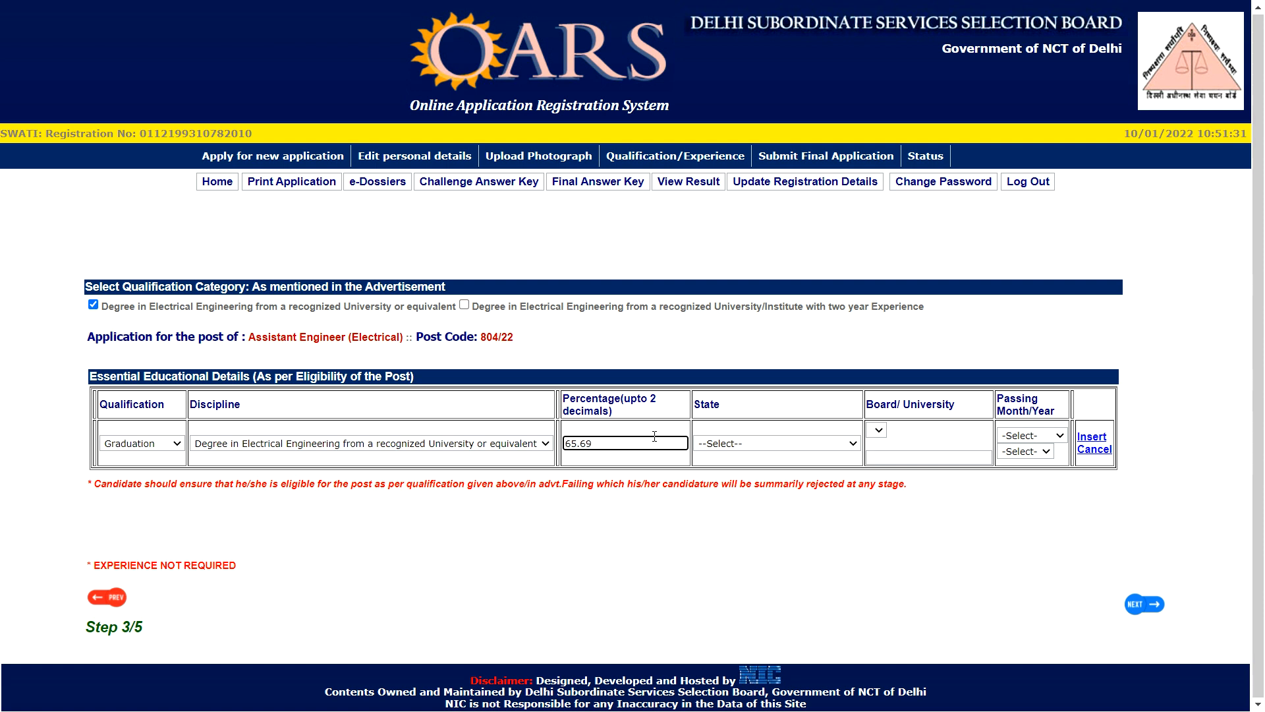
{"action": "left_click", "coordinate": [730, 447]}
{"action": "scroll", "coordinate": [758, 296], "scroll_direction": "down", "scroll_amount": 3}
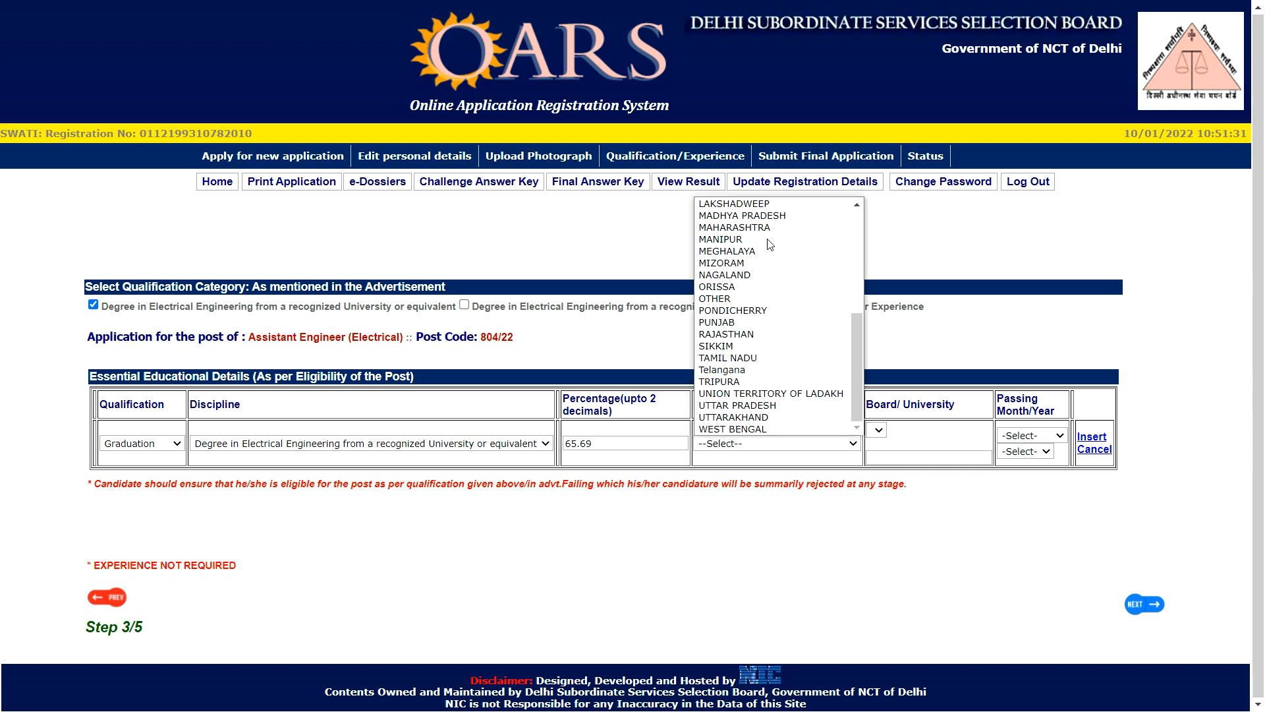
{"action": "left_click", "coordinate": [756, 228]}
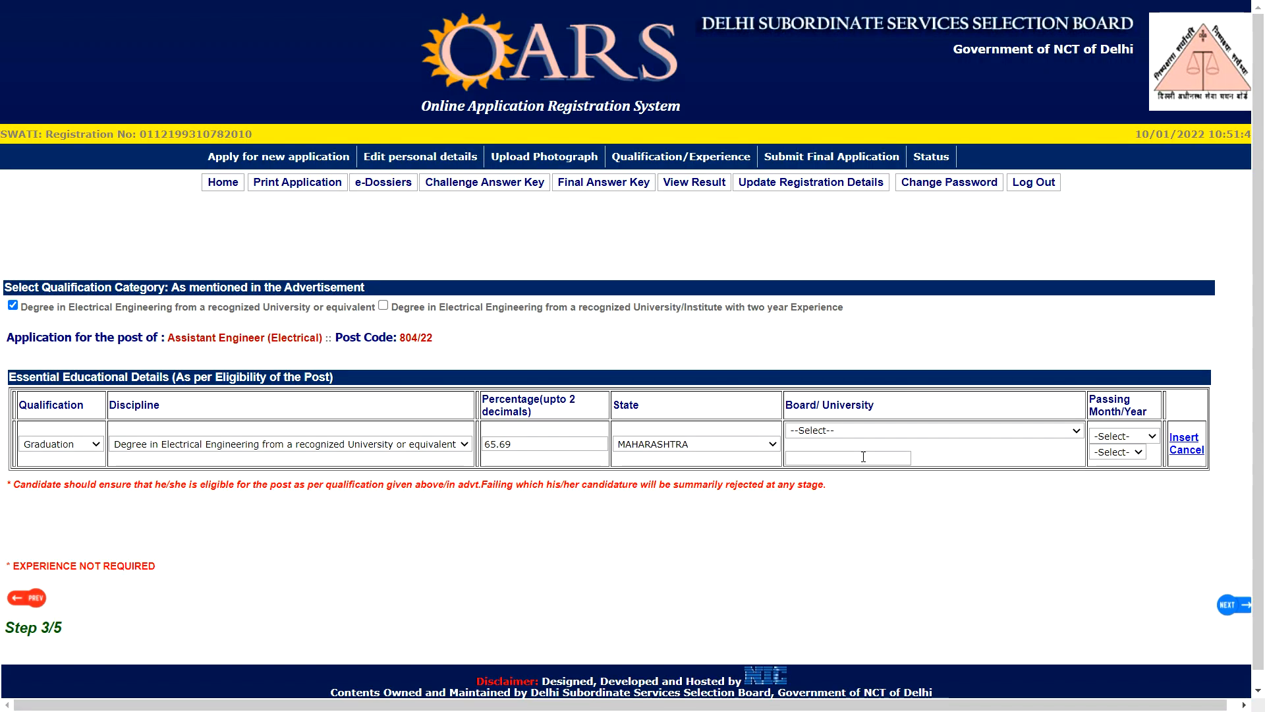
Set university to Others named MUMBAI, passing date January 2015, and insert the qualification row
{"action": "left_click", "coordinate": [863, 457]}
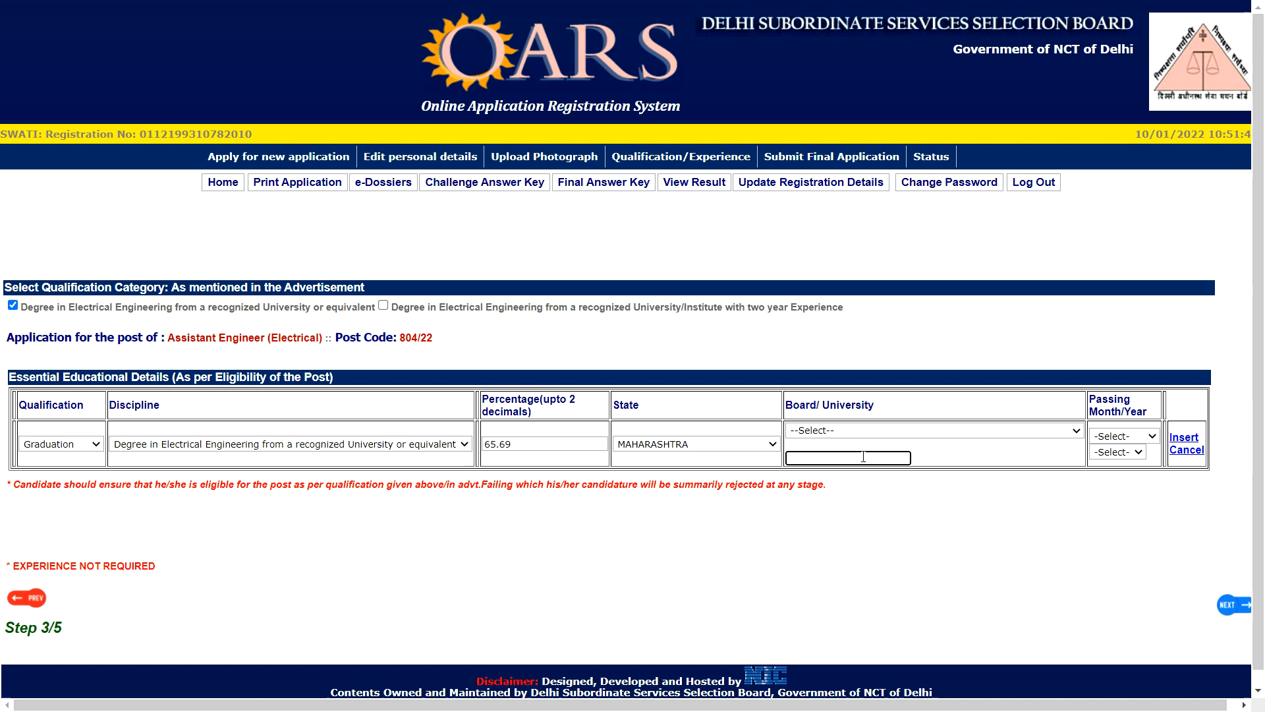
{"action": "type", "text": "MUMBAI"}
{"action": "left_click", "coordinate": [860, 436]}
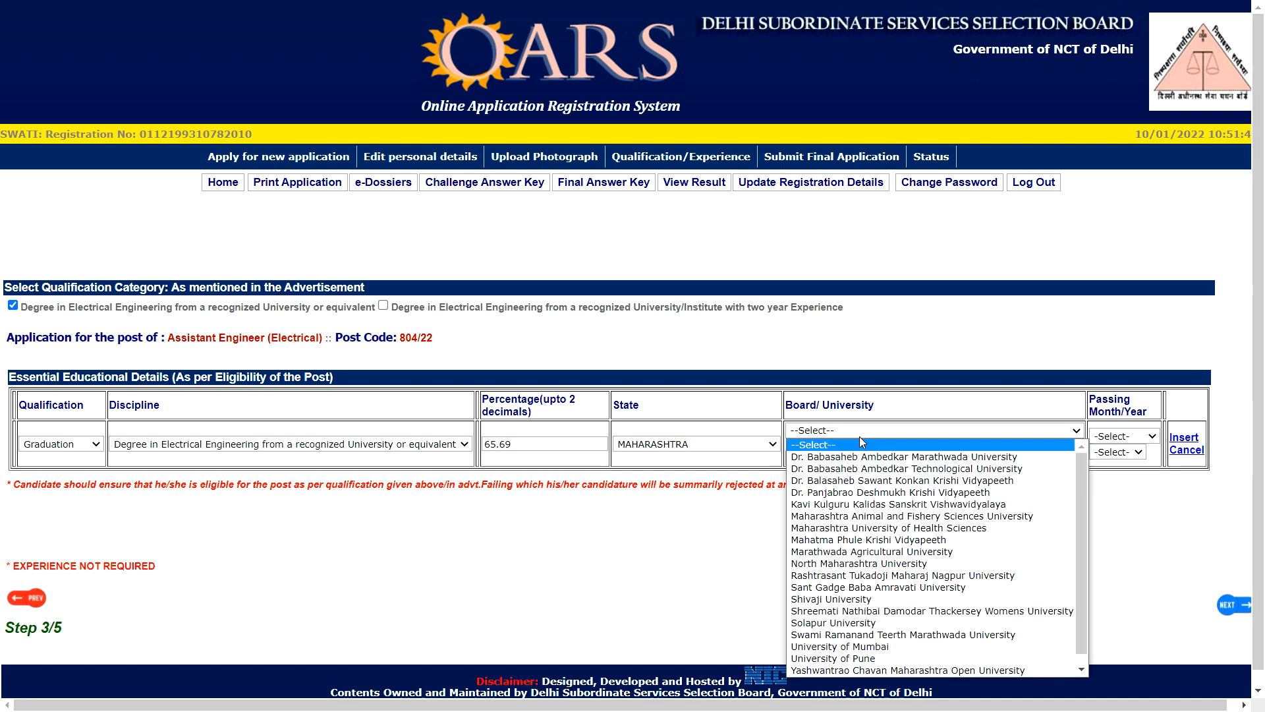
{"action": "scroll", "coordinate": [871, 550], "scroll_direction": "down", "scroll_amount": 1}
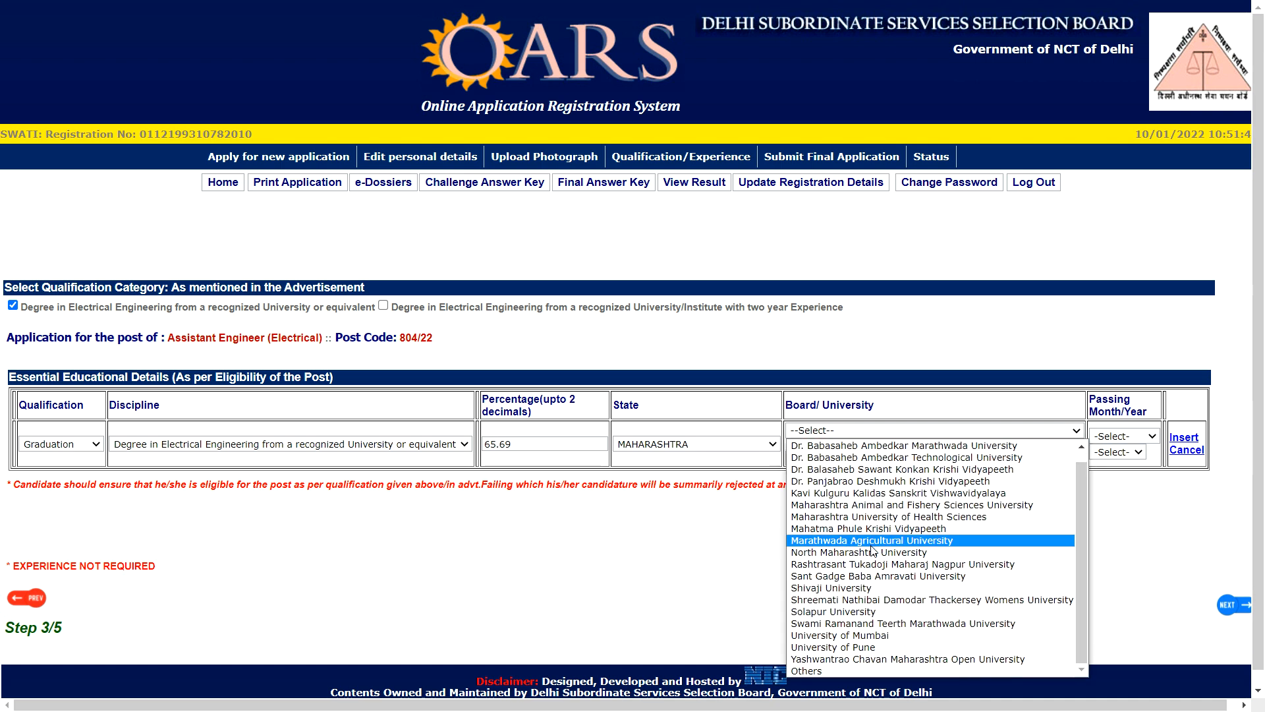
{"action": "left_click", "coordinate": [841, 672]}
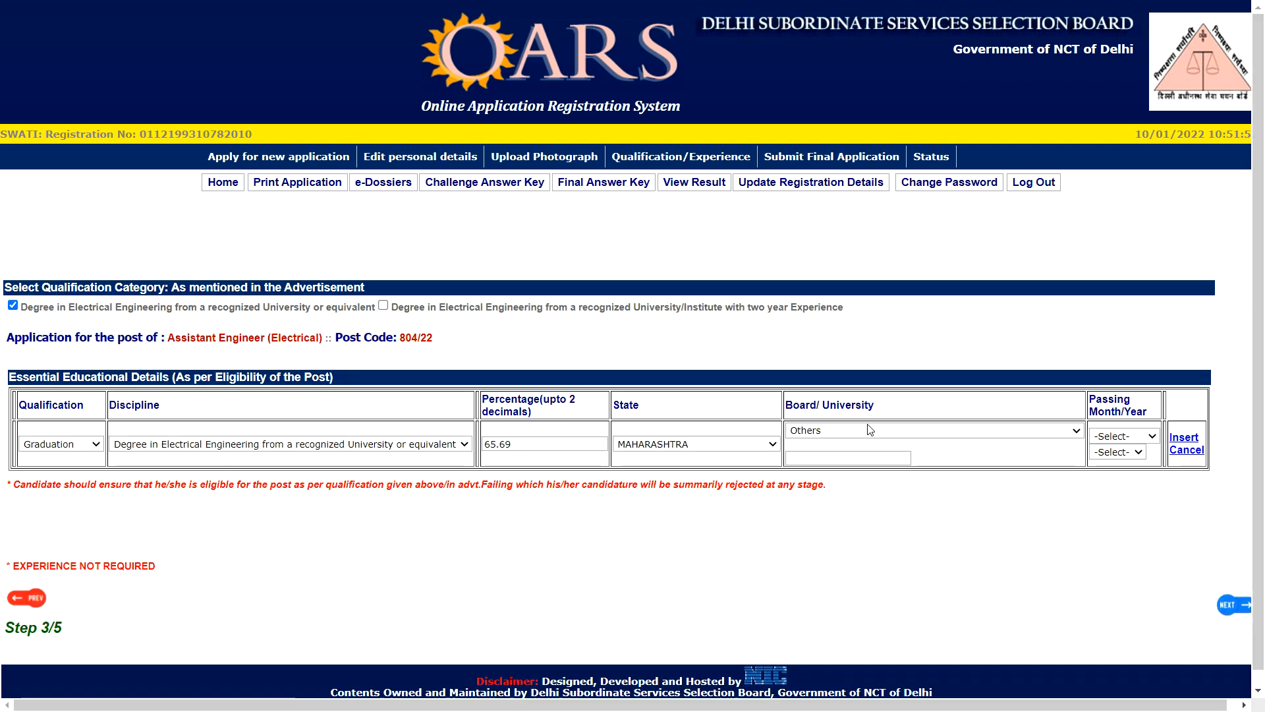
{"action": "left_click", "coordinate": [852, 456]}
{"action": "type", "text": "MUMBAI"}
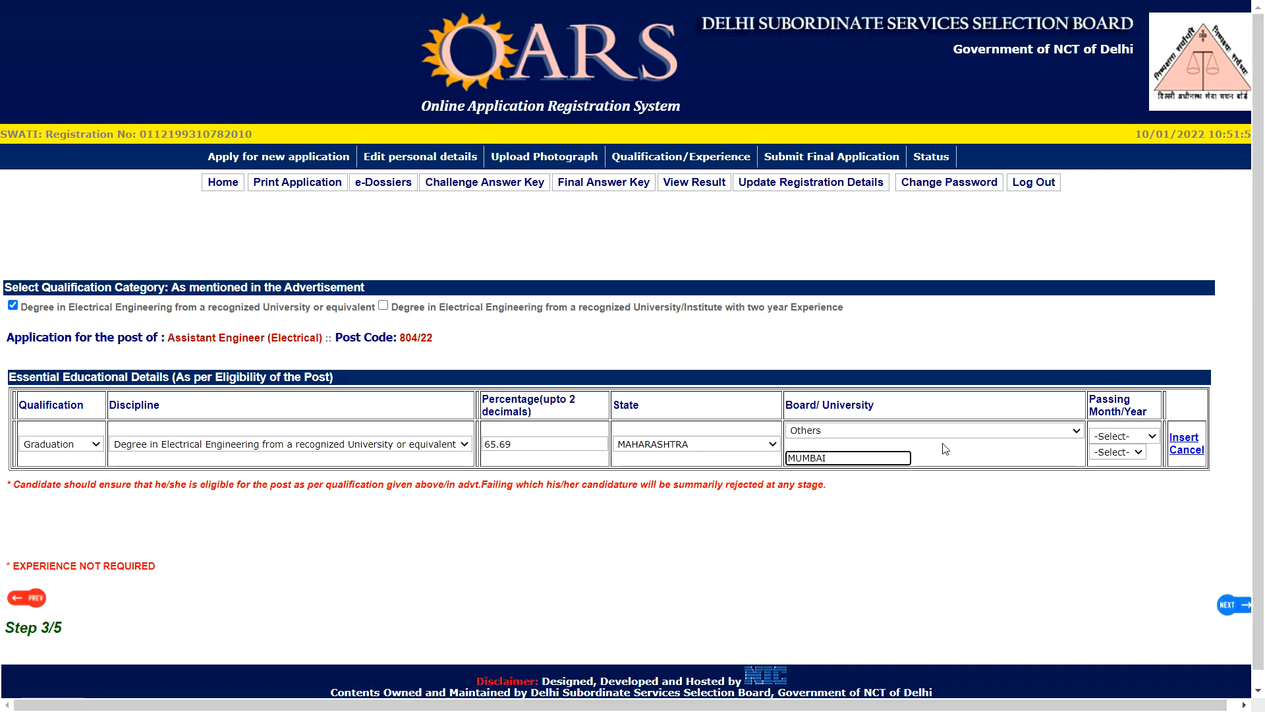
{"action": "left_click", "coordinate": [1114, 437]}
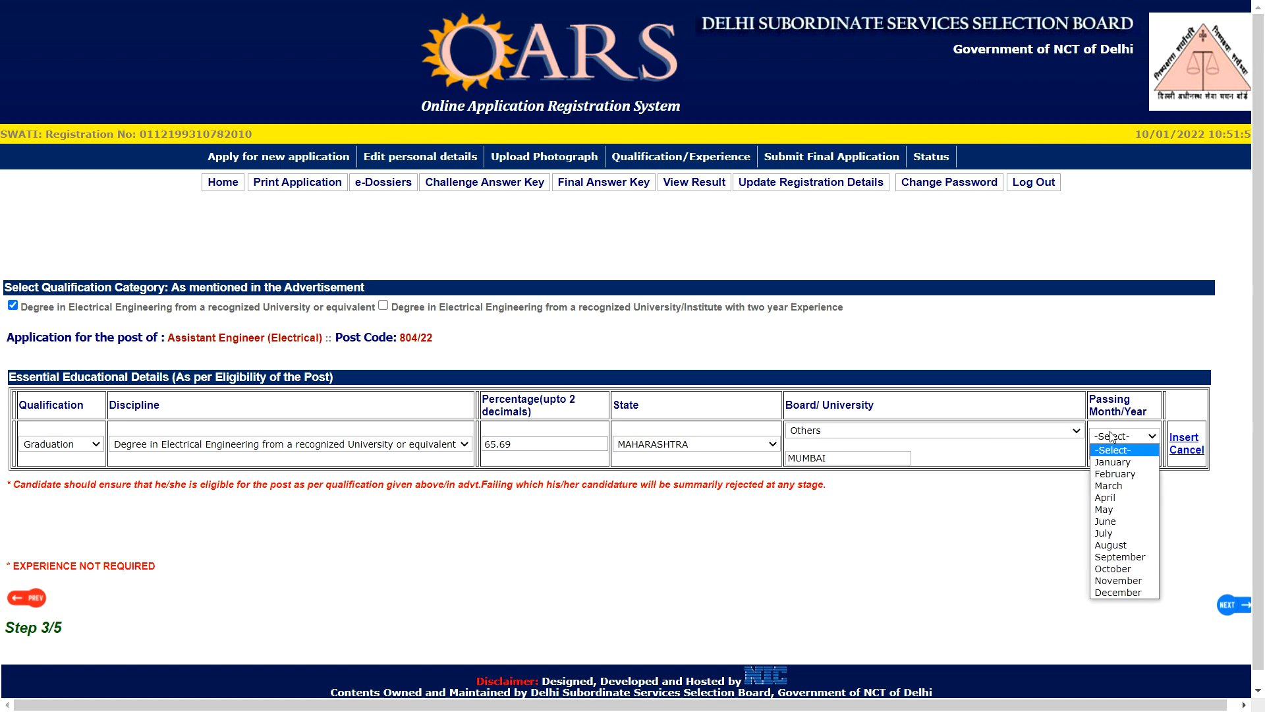
{"action": "left_click", "coordinate": [1116, 463]}
{"action": "left_click", "coordinate": [1123, 452]}
{"action": "left_click", "coordinate": [1113, 560]}
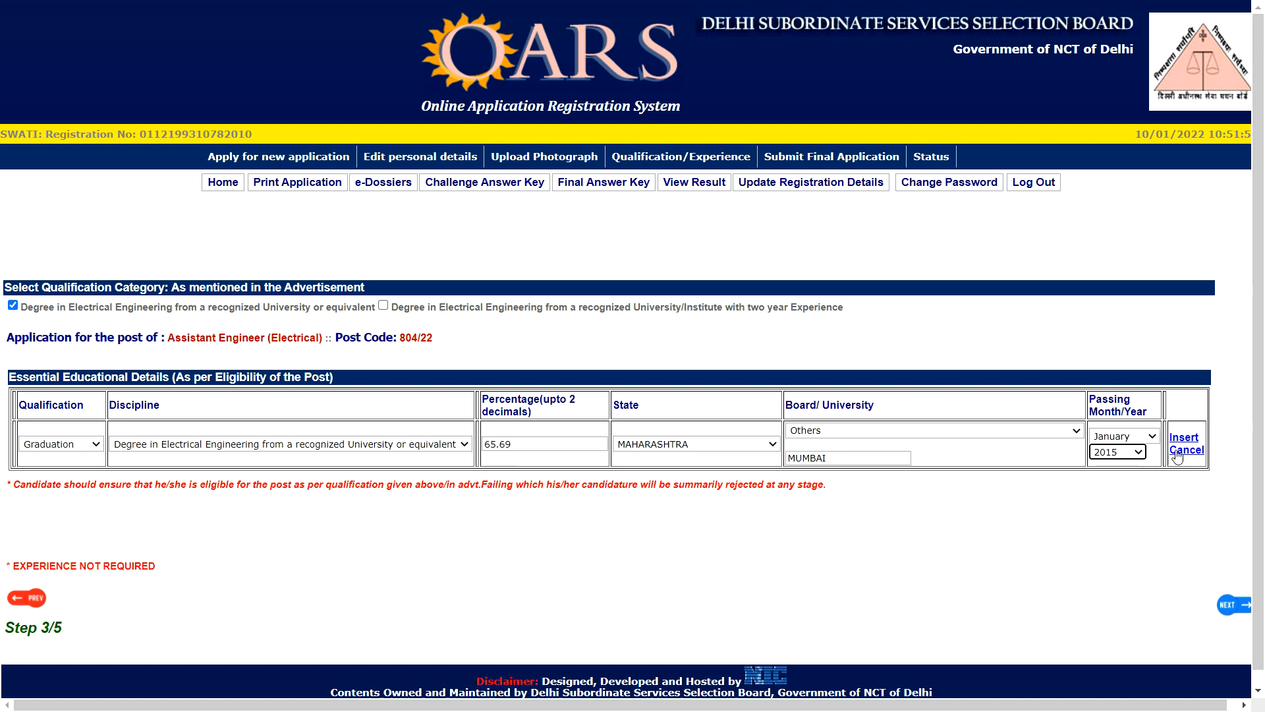
{"action": "left_click", "coordinate": [1189, 441]}
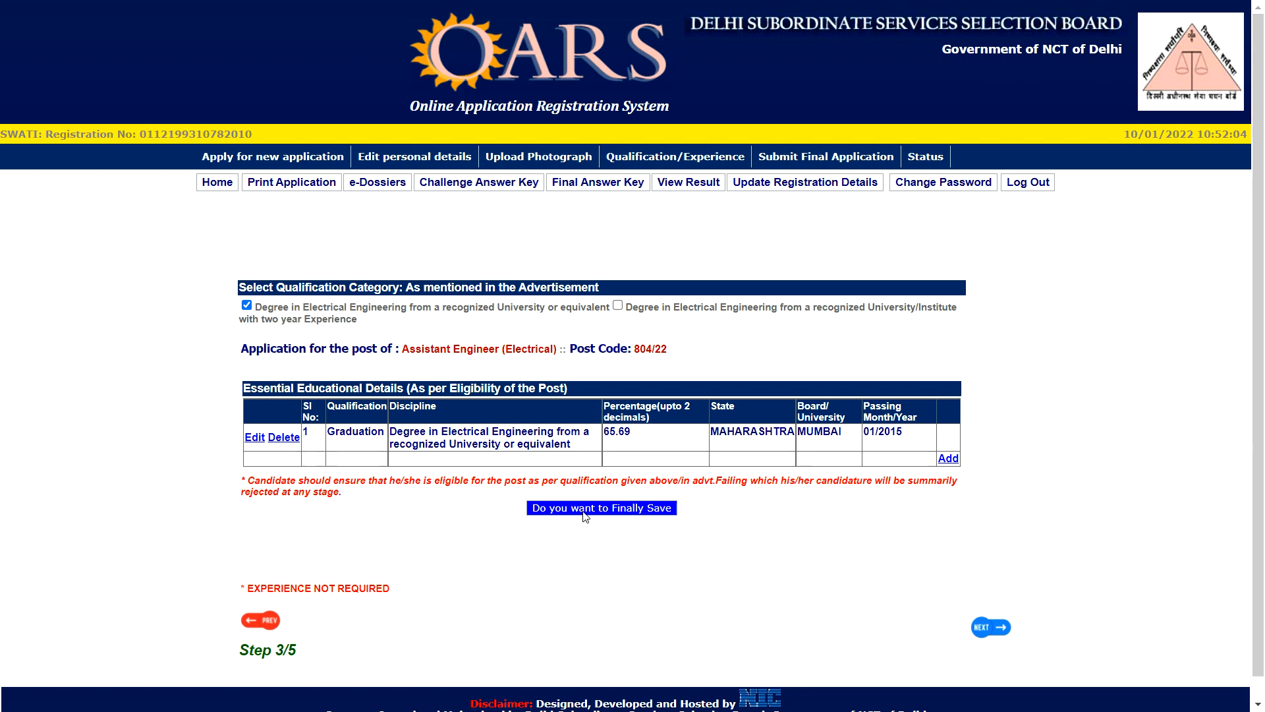
Finally save the Graduation qualification entry, confirm it, and dismiss the Data Saved alert
{"action": "left_click", "coordinate": [641, 513]}
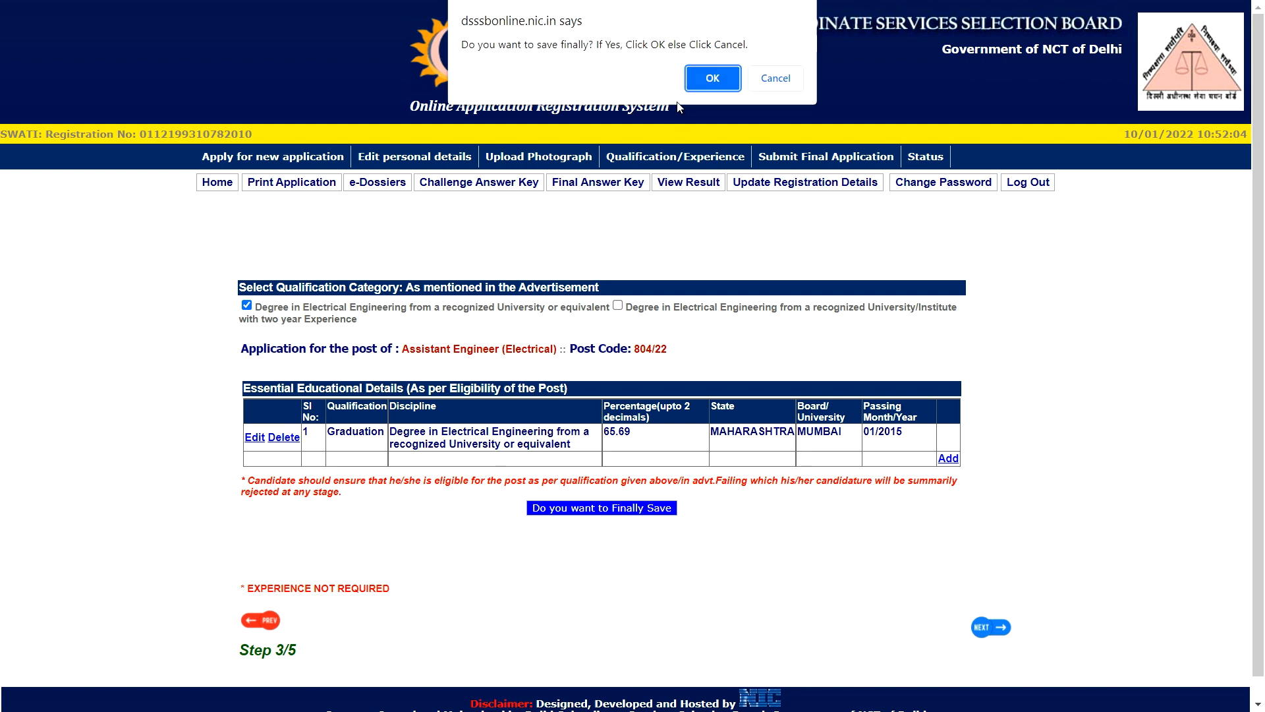
{"action": "left_click", "coordinate": [727, 85]}
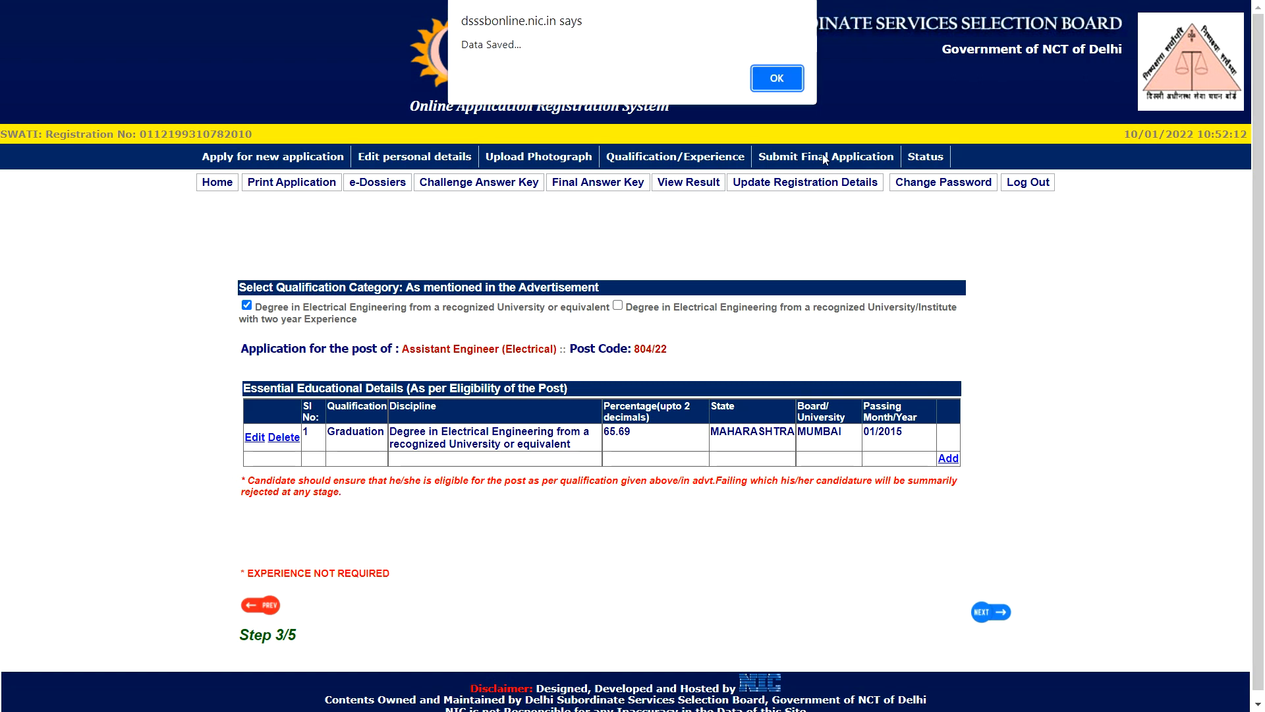
{"action": "left_click", "coordinate": [792, 82]}
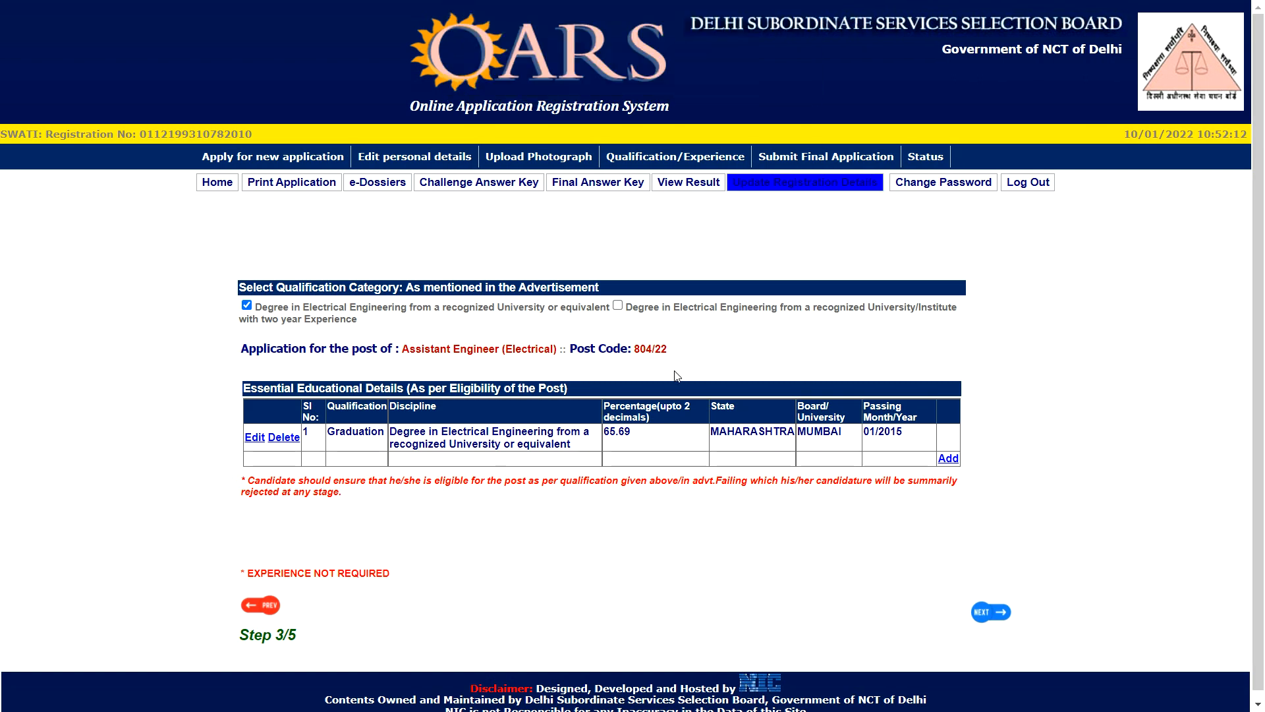
On the application preview, accept both declarations and submit the final Assistant Engineer (Electrical) application
{"action": "left_click", "coordinate": [980, 614]}
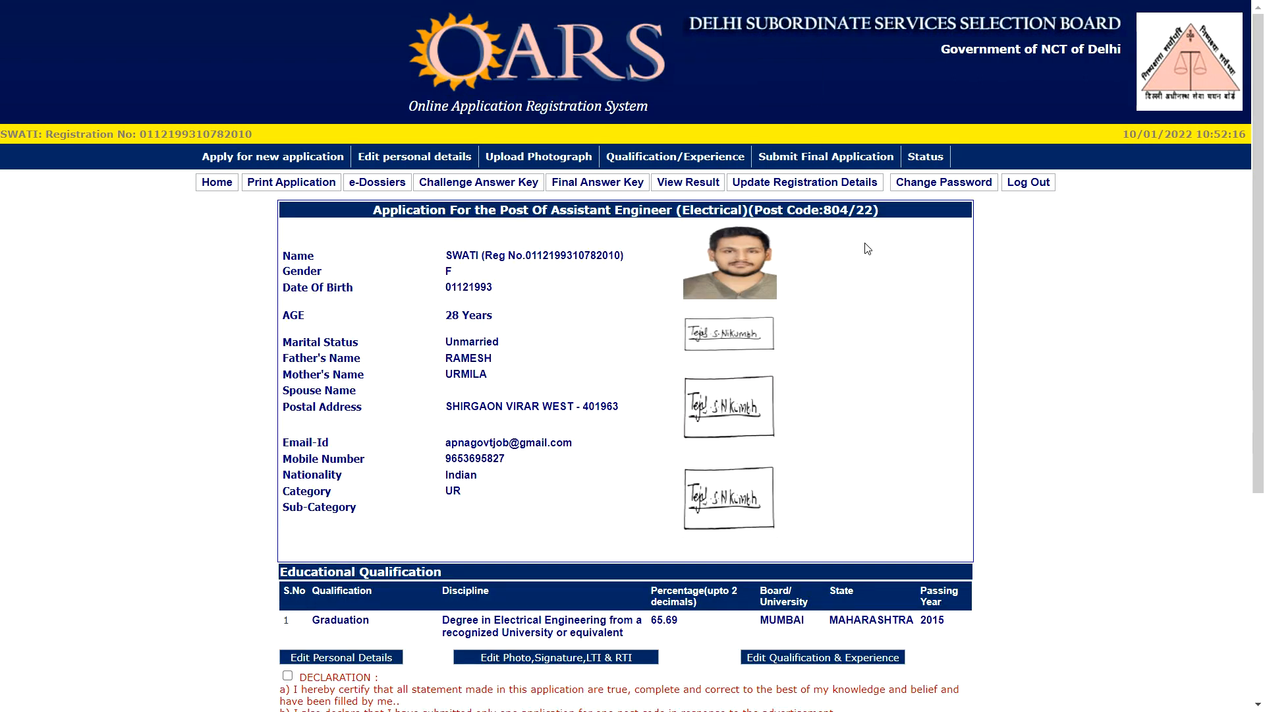
{"action": "scroll", "coordinate": [568, 331], "scroll_direction": "down", "scroll_amount": 5}
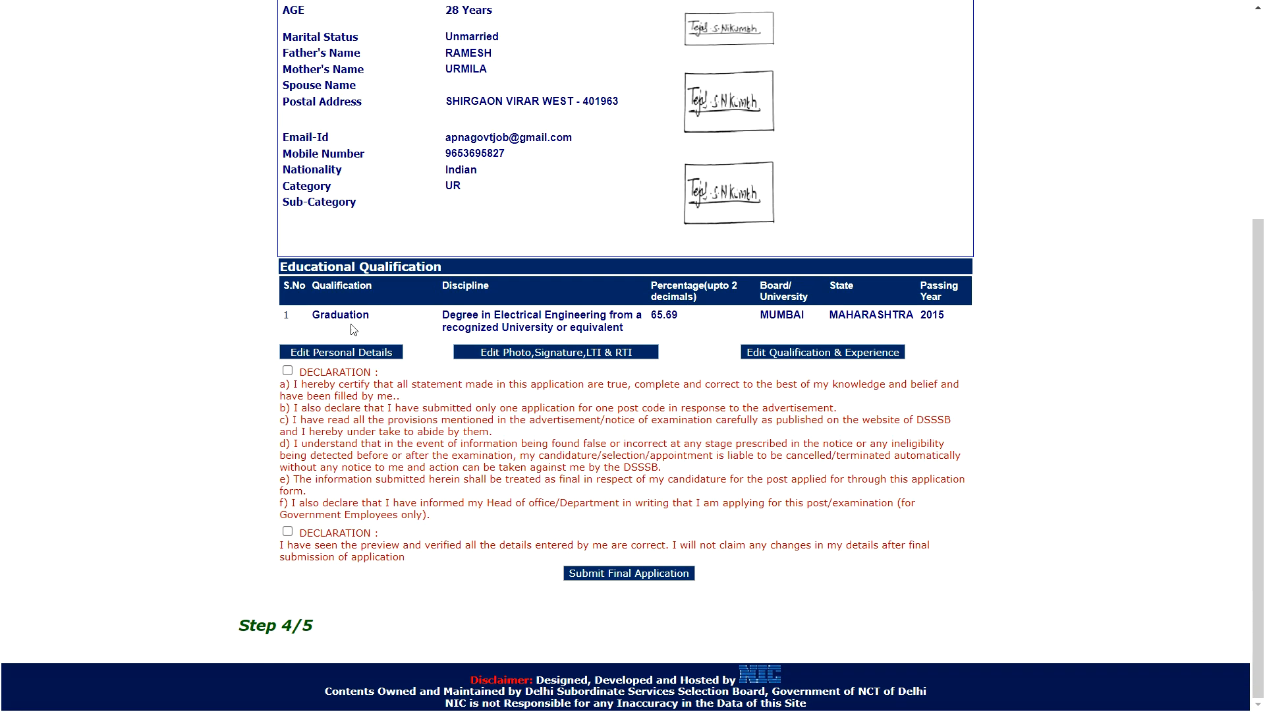
{"action": "left_click", "coordinate": [287, 370]}
{"action": "scroll", "coordinate": [590, 234], "scroll_direction": "up", "scroll_amount": 3}
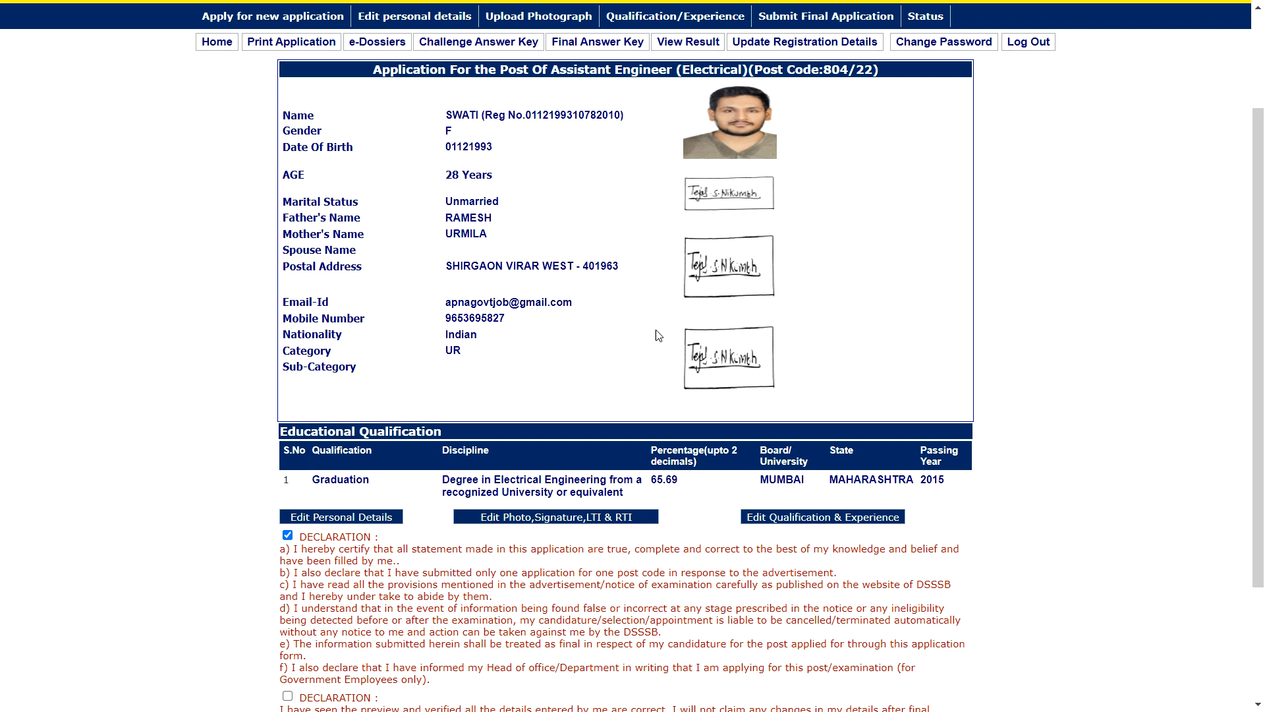
{"action": "scroll", "coordinate": [736, 205], "scroll_direction": "down", "scroll_amount": 3}
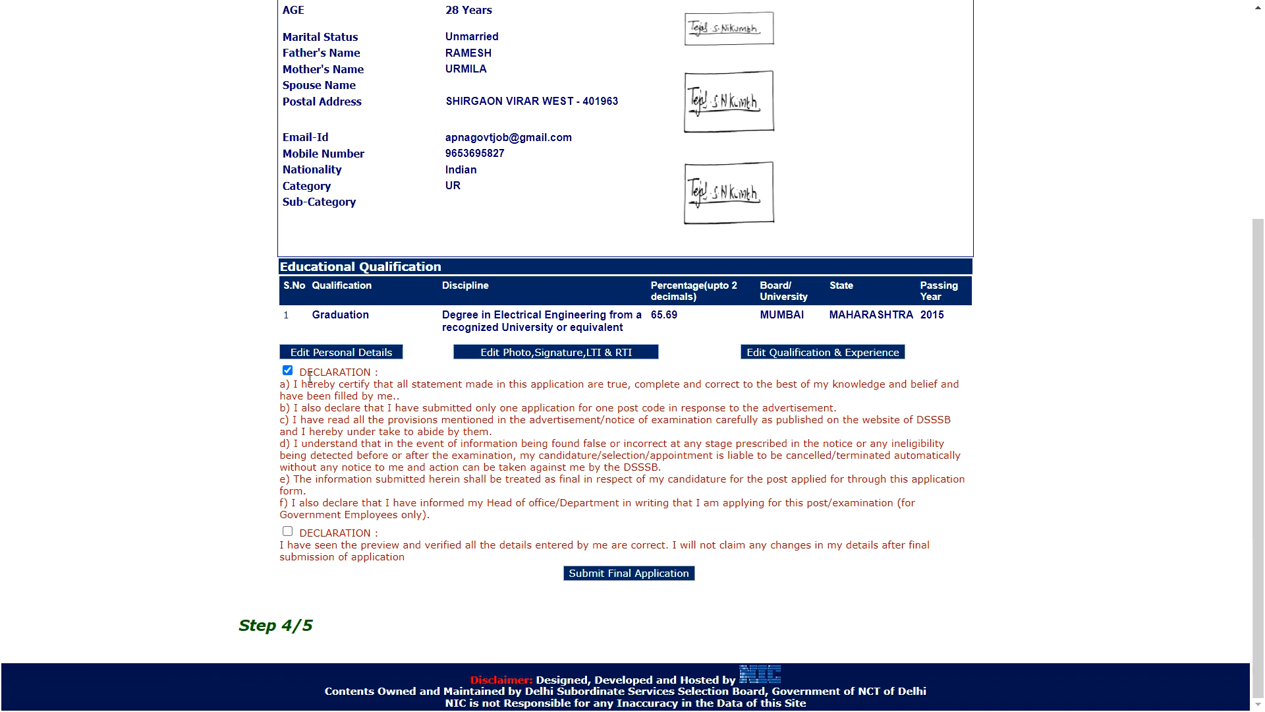
{"action": "left_click", "coordinate": [287, 531]}
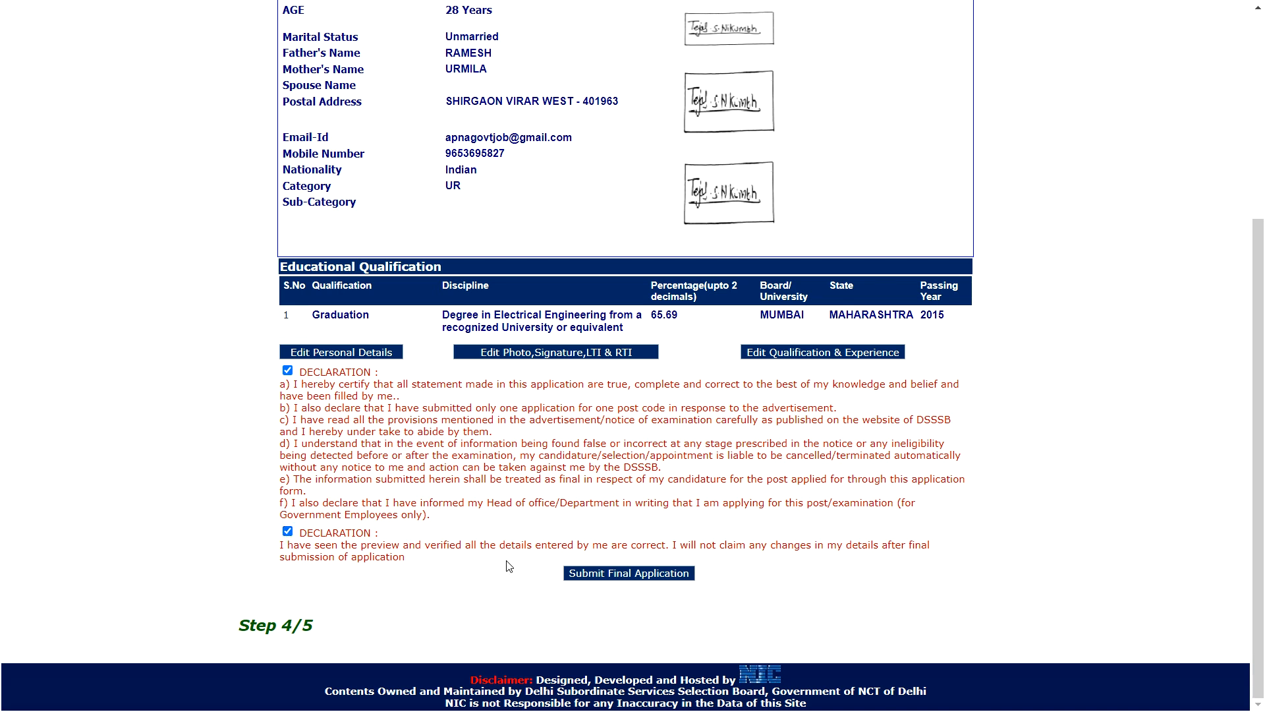
{"action": "left_click", "coordinate": [612, 581]}
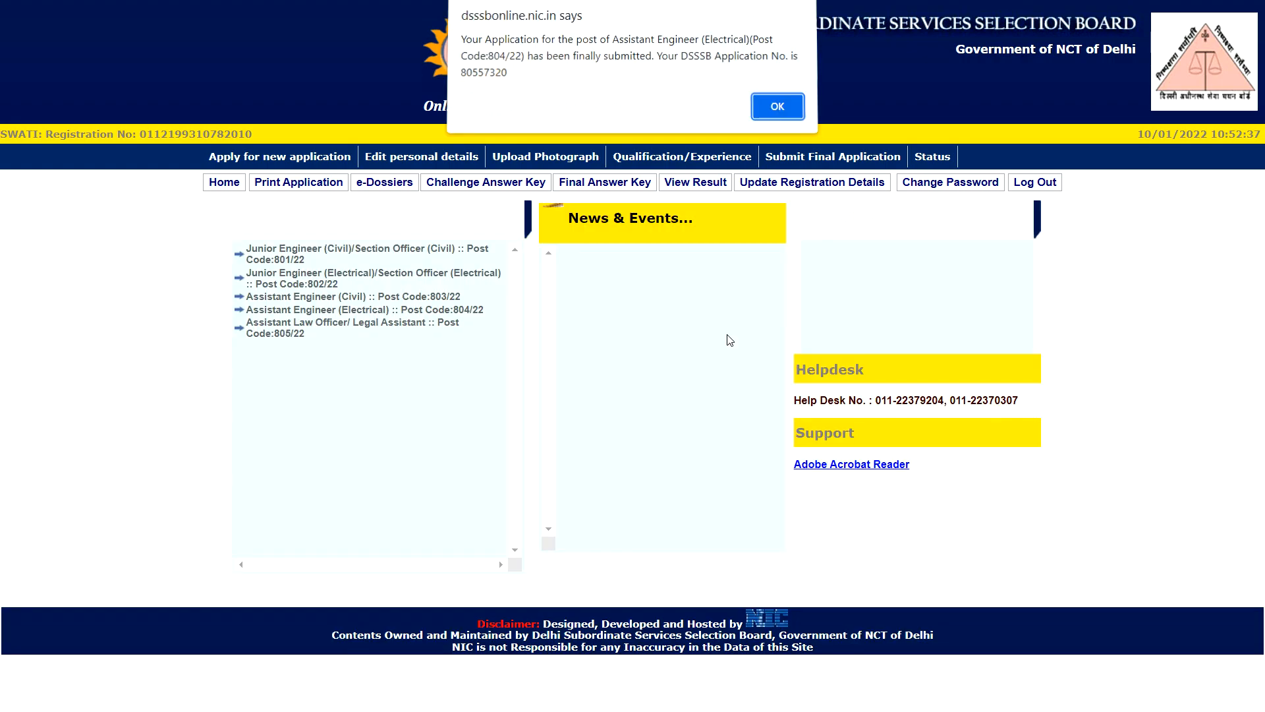
Dismiss the alert confirming the Assistant Engineer (Electrical) 804/22 application was finally submitted
{"action": "left_click", "coordinate": [775, 123]}
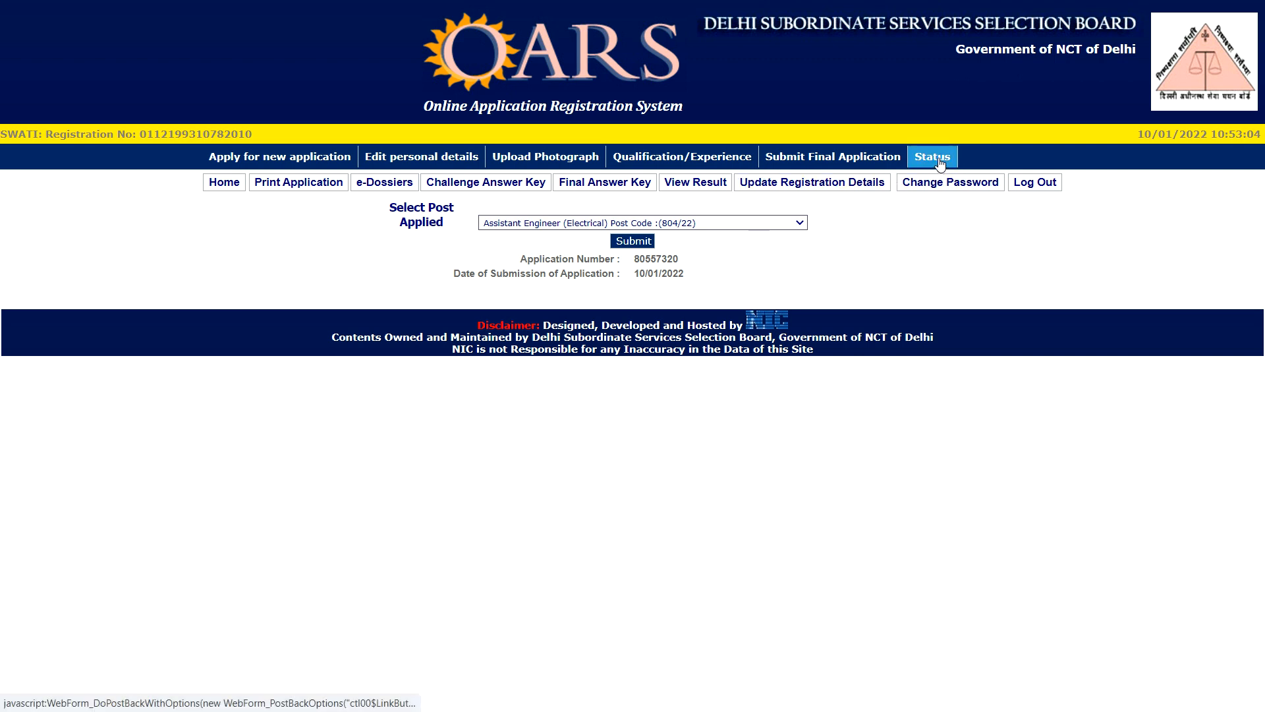
{"action": "left_click", "coordinate": [942, 162]}
{"action": "left_click", "coordinate": [689, 224]}
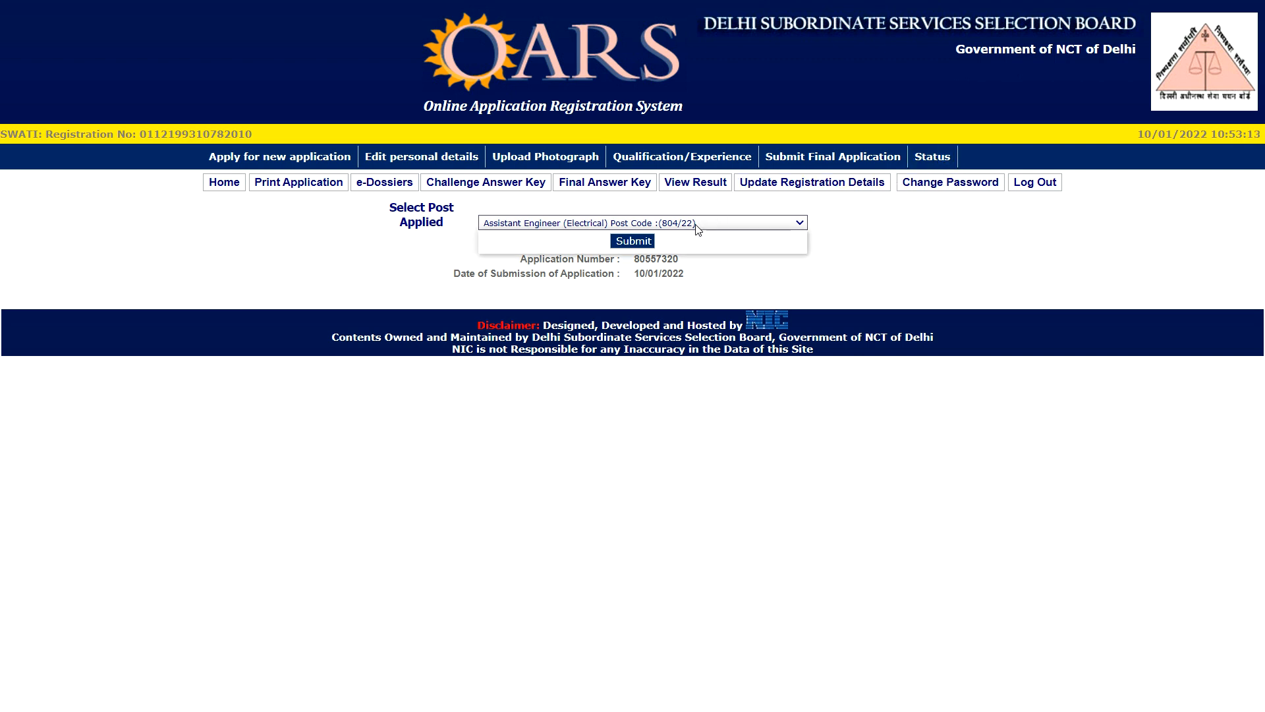
{"action": "left_click", "coordinate": [632, 246]}
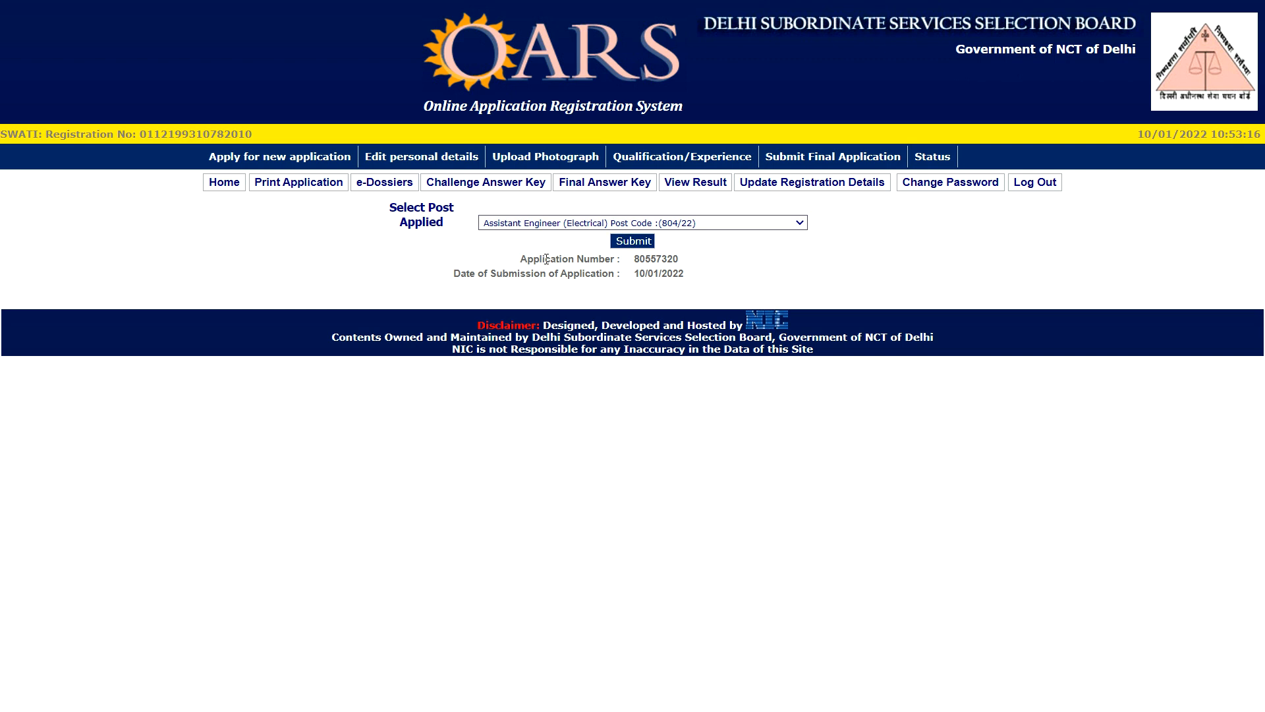
{"action": "left_click_drag", "start_coordinate": [438, 274], "coordinate": [710, 280]}
{"action": "left_click", "coordinate": [709, 280]}
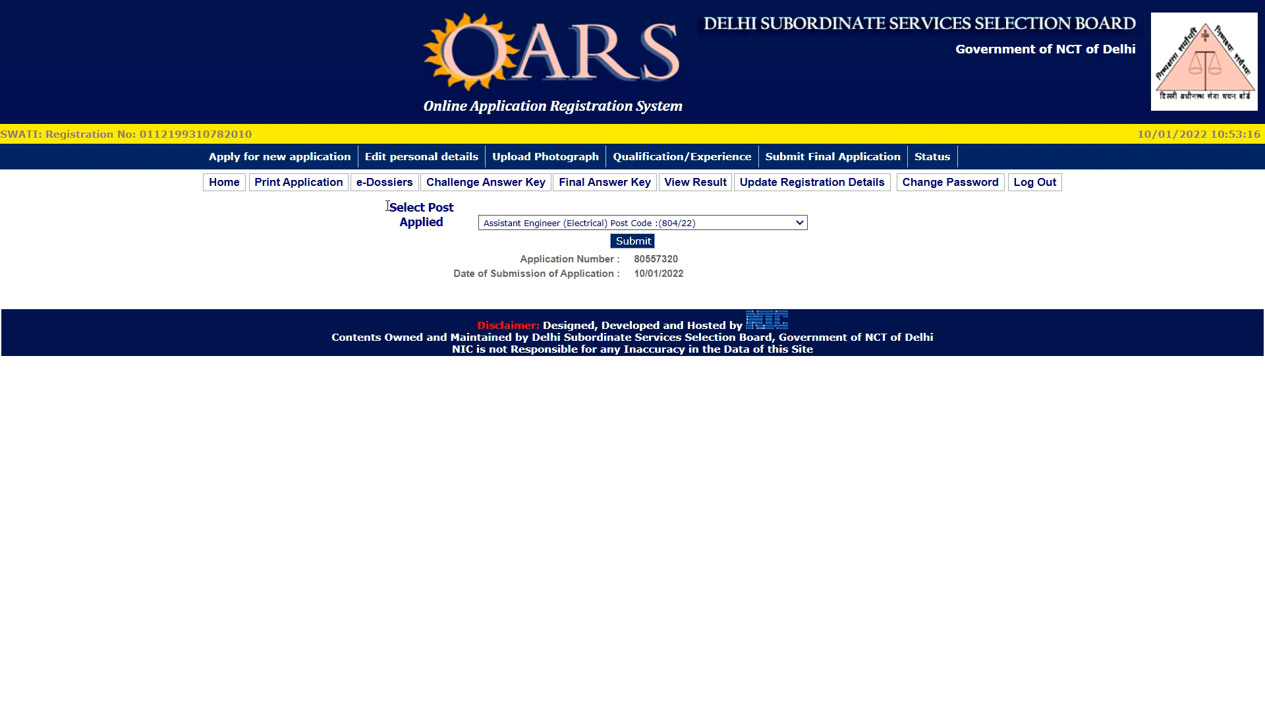